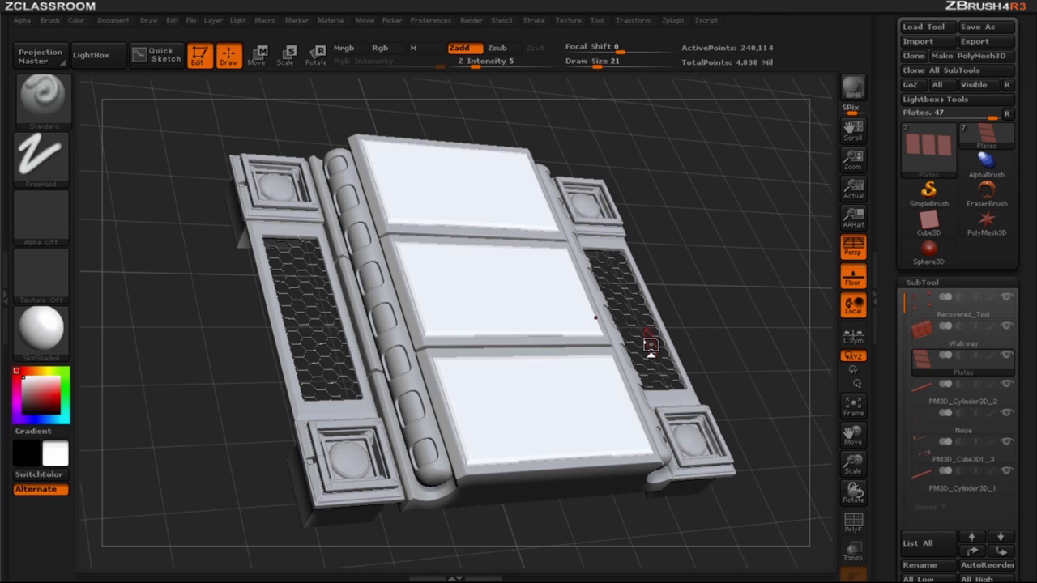
Resize the document to a width of 512 and a height of 512, accepting the non-undoable resize
drag(709, 190, 705, 183)
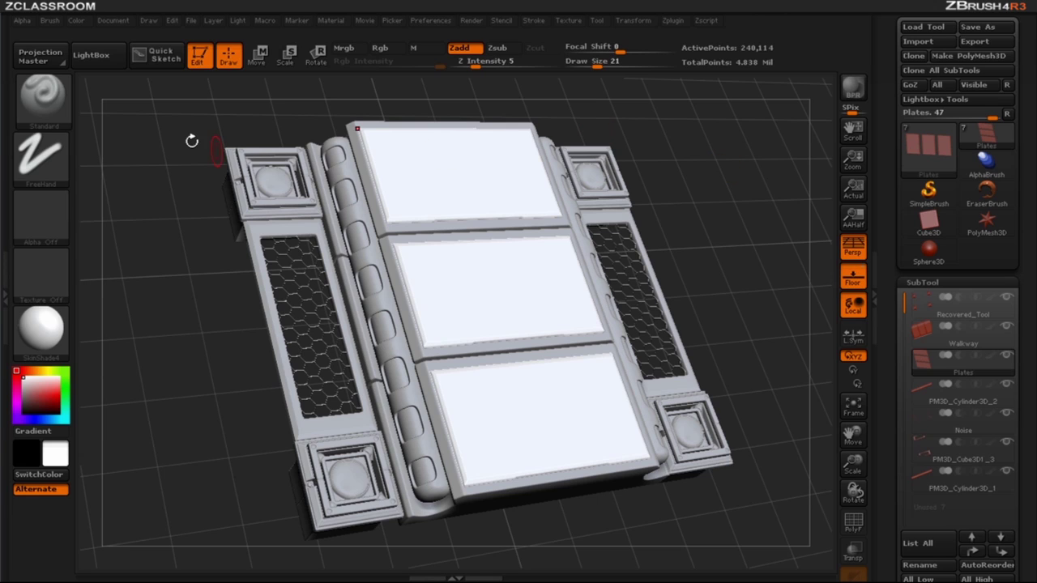
click(115, 21)
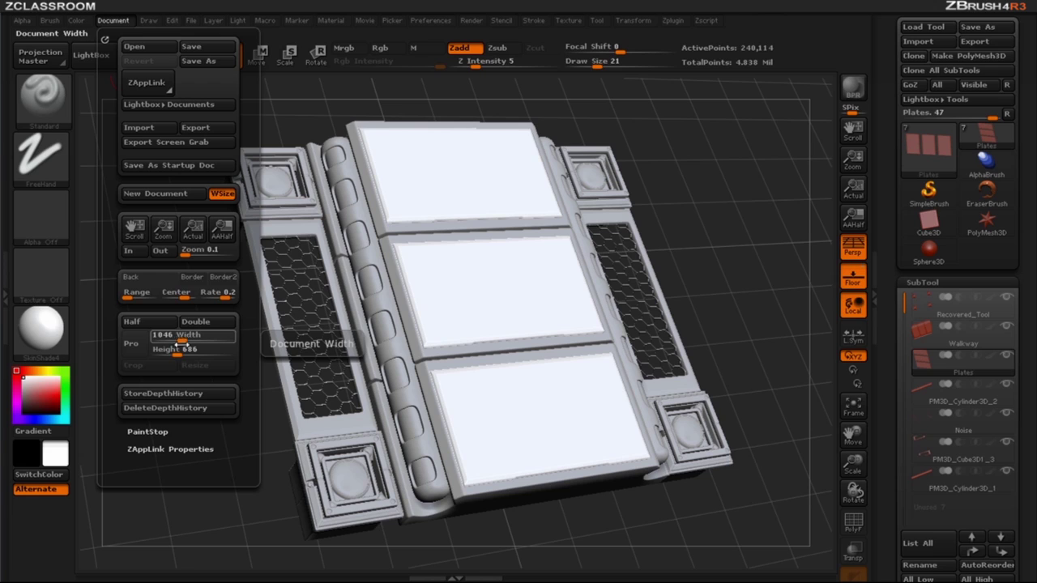
click(180, 338)
click(180, 350)
text(760)
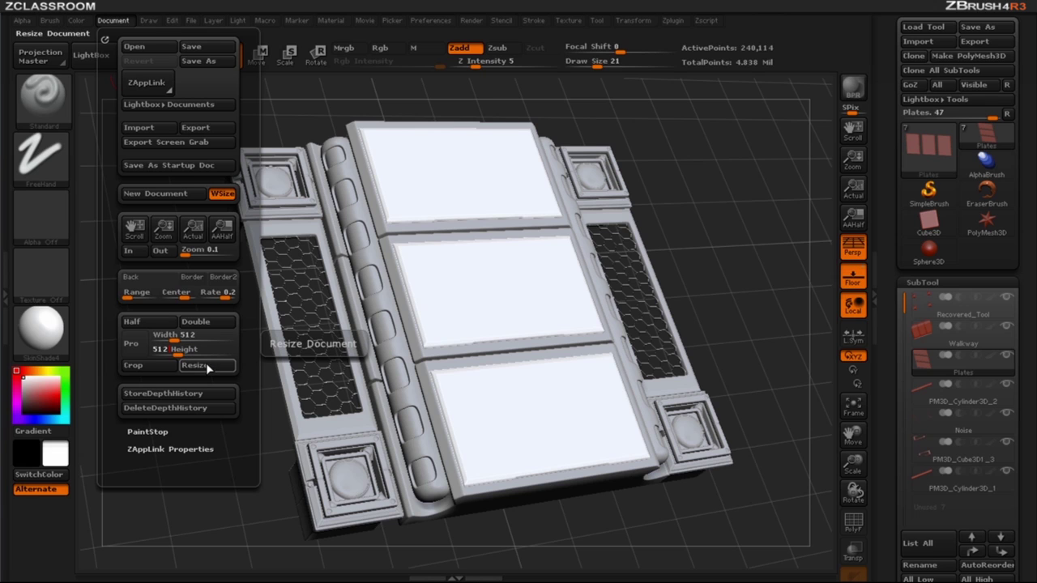
click(208, 369)
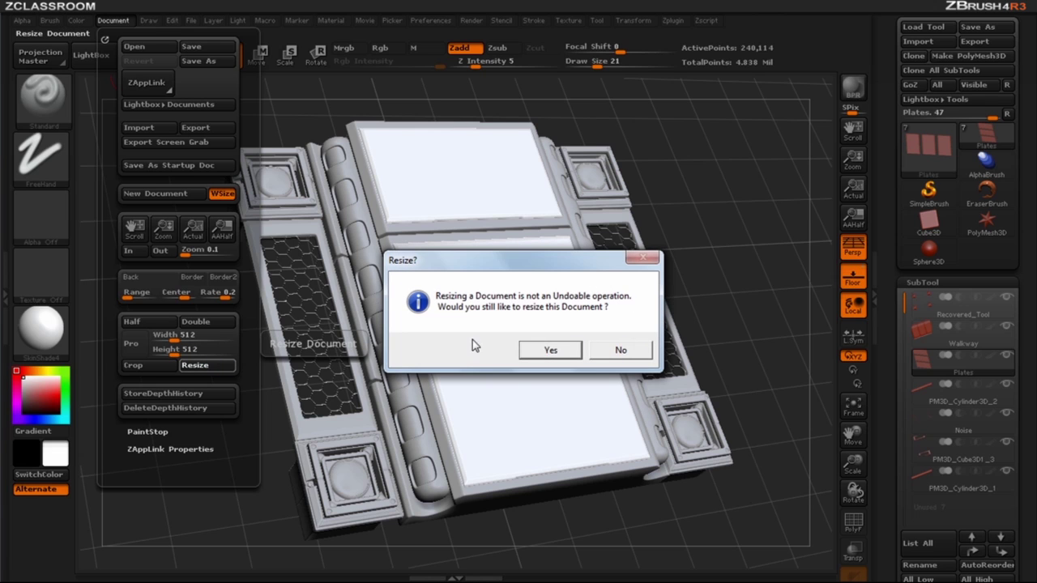
click(550, 351)
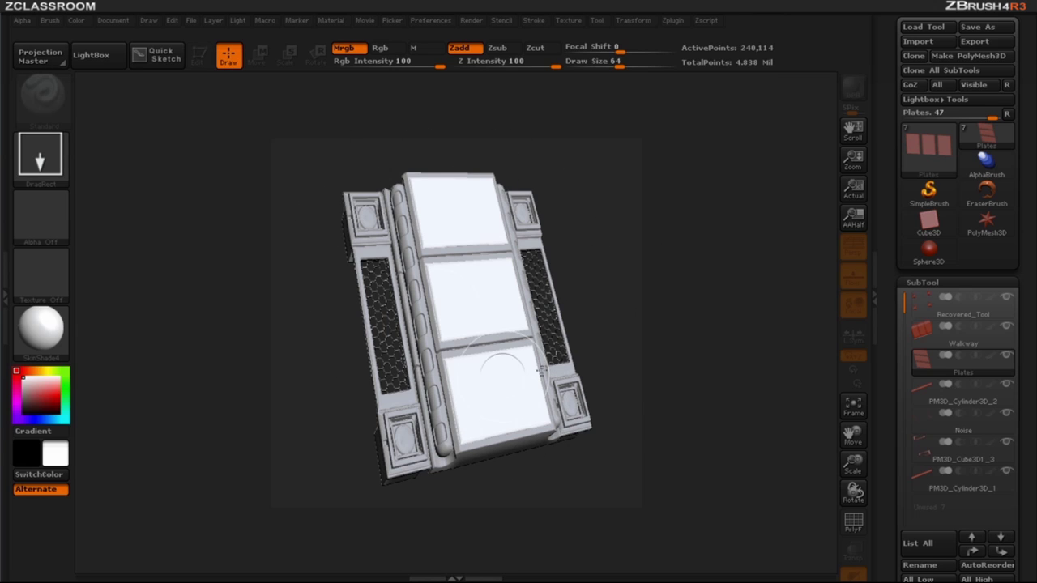
Clear the canvas, draw a Cube3D primitive at its centre and make it editable
key(ctrl+n)
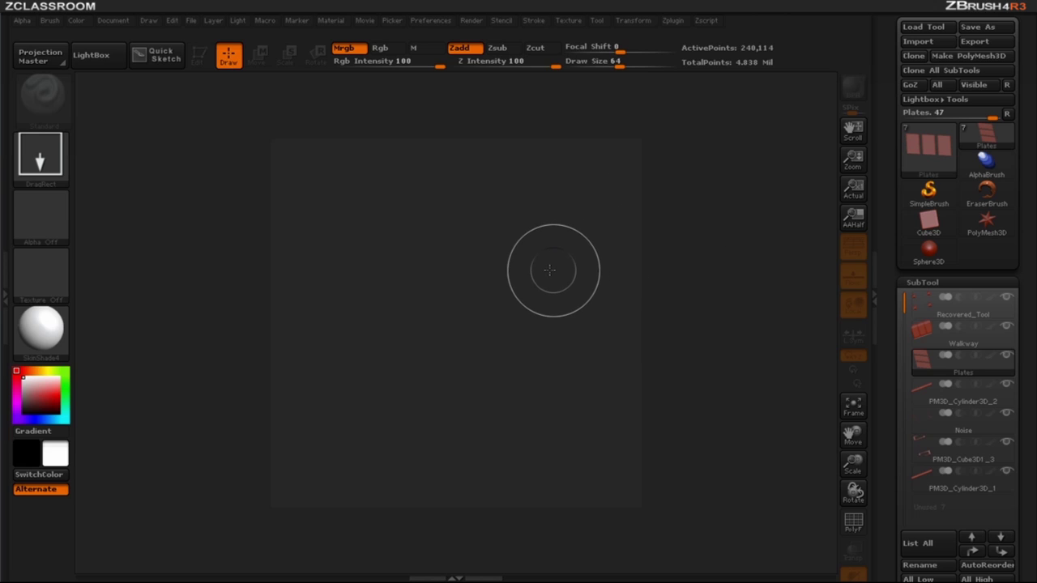
click(930, 145)
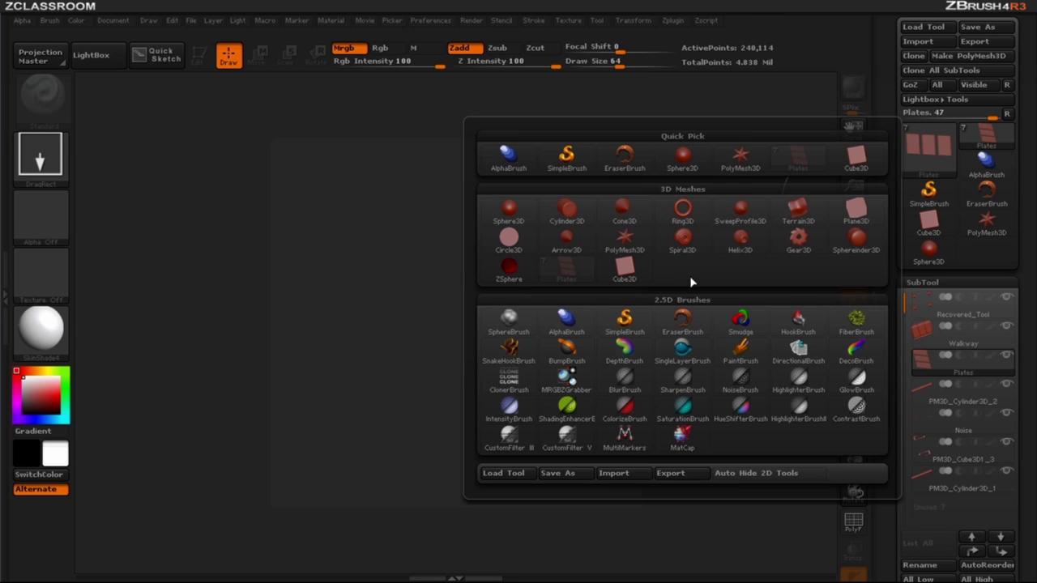
click(624, 271)
drag(460, 304, 489, 416)
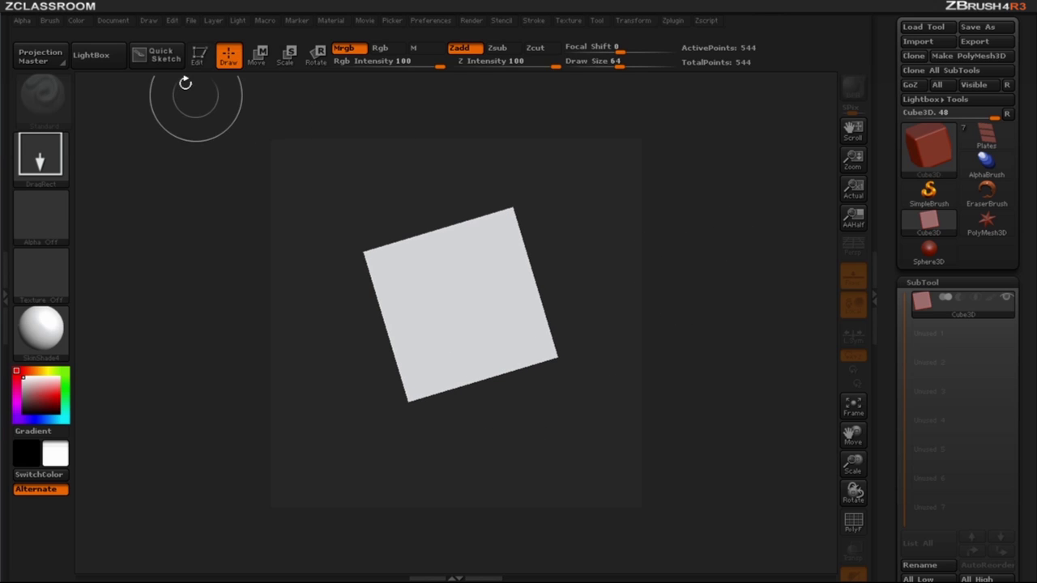
click(200, 63)
drag(494, 299, 498, 278)
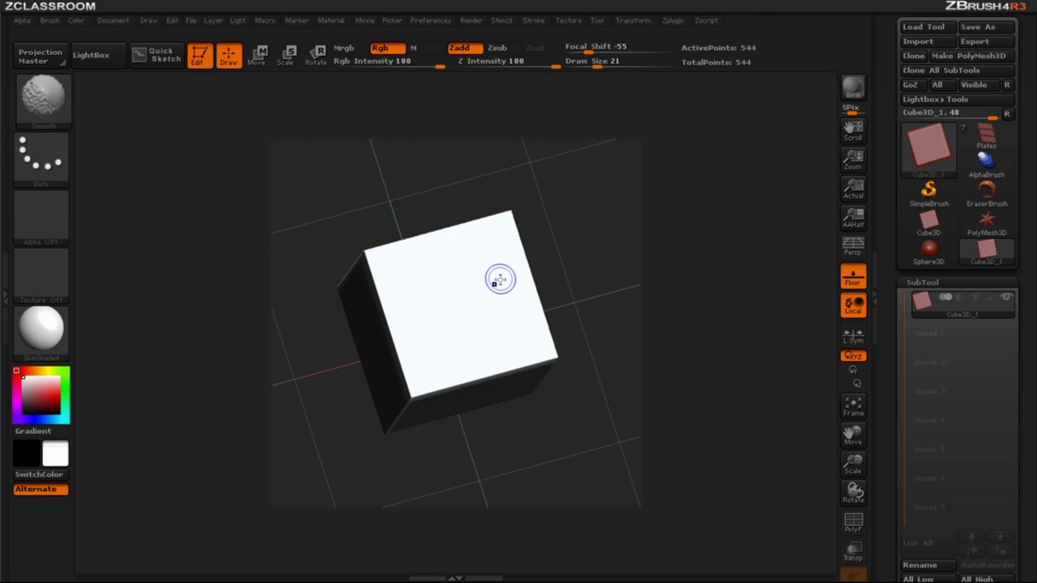
Display the cube's polygon wireframe and convert the primitive to a PolyMesh3D
key(shift+f)
mouse_move(494, 311)
alt+right_down()
mouse_move(513, 291)
mouse_move(488, 280)
mouse_move(507, 273)
mouse_move(495, 290)
mouse_move(505, 281)
alt+right_up()
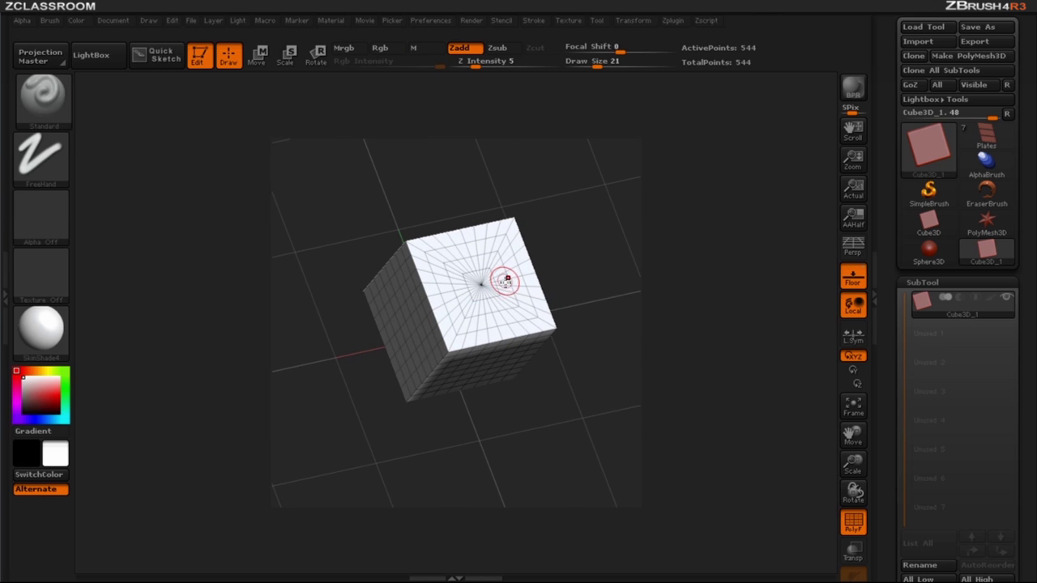
click(976, 56)
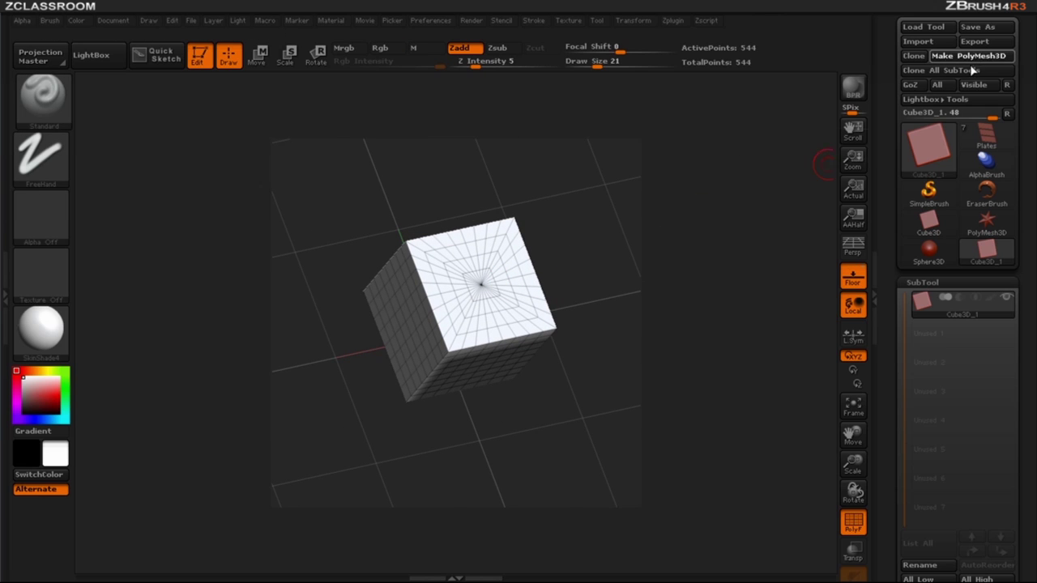
Snap to the square face and lay a 45-degree Move transpose line from its centre past one corner, about 4.37 units long
right_drag(510, 269, 502, 315)
key(w)
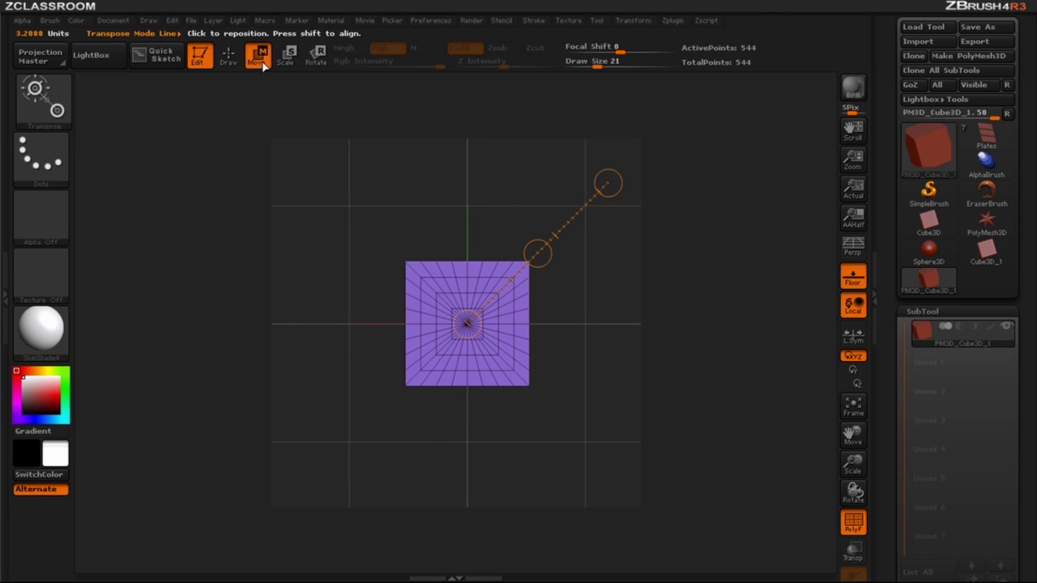
alt+right_drag(600, 337, 559, 354)
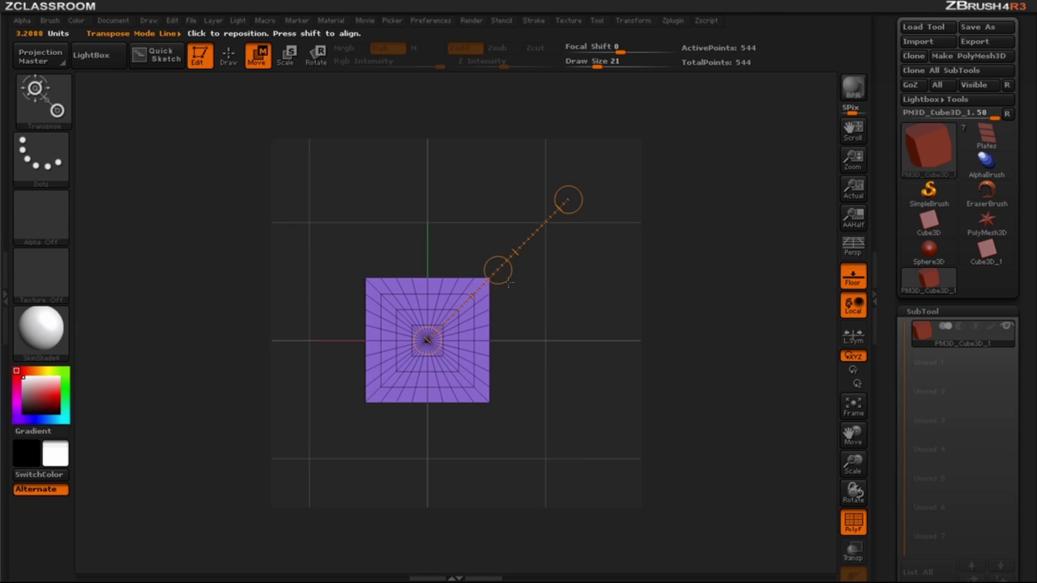
drag(516, 279, 495, 195)
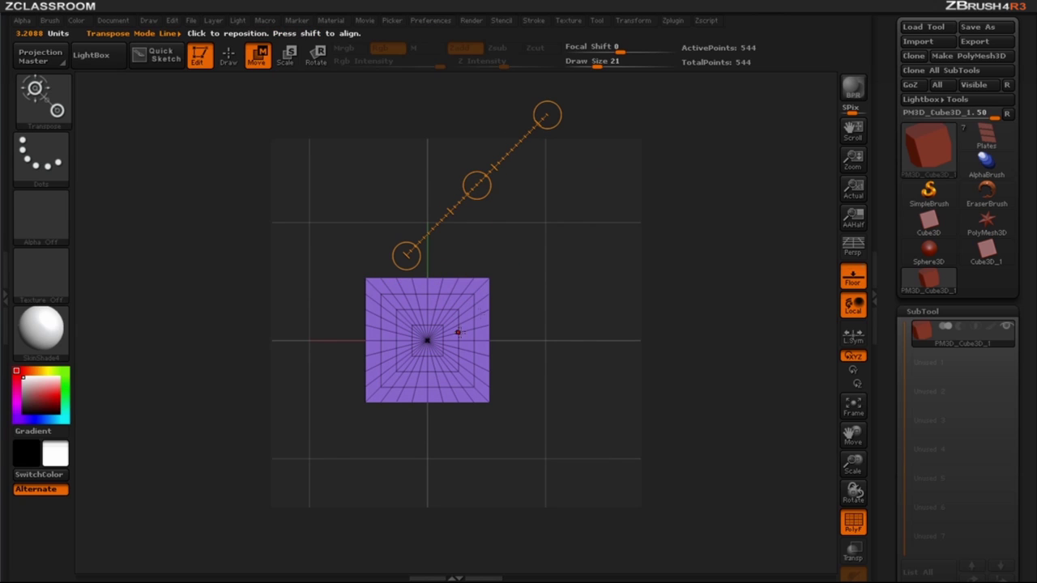
drag(427, 340, 525, 259)
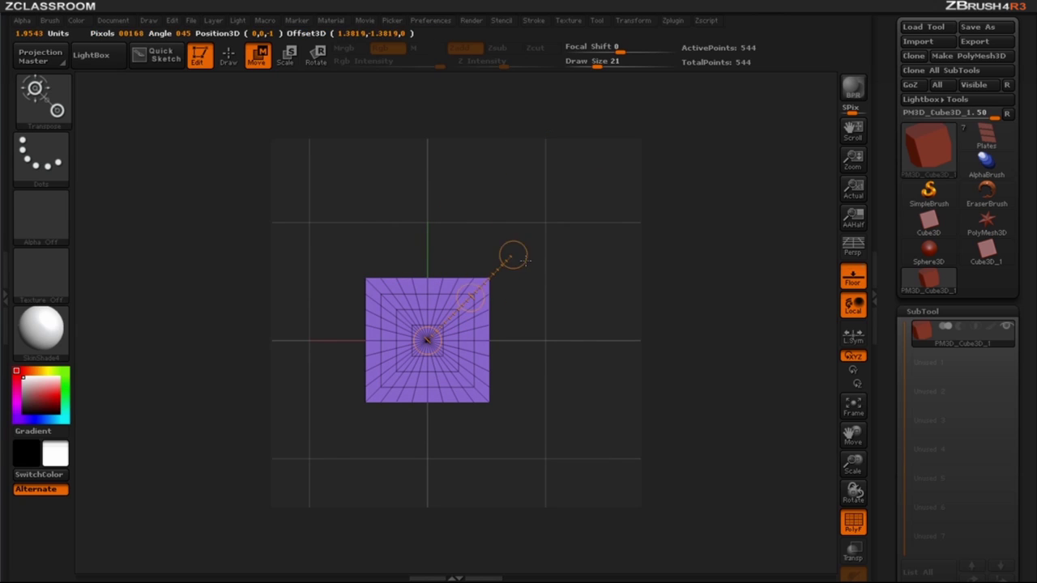
drag(582, 217, 619, 149)
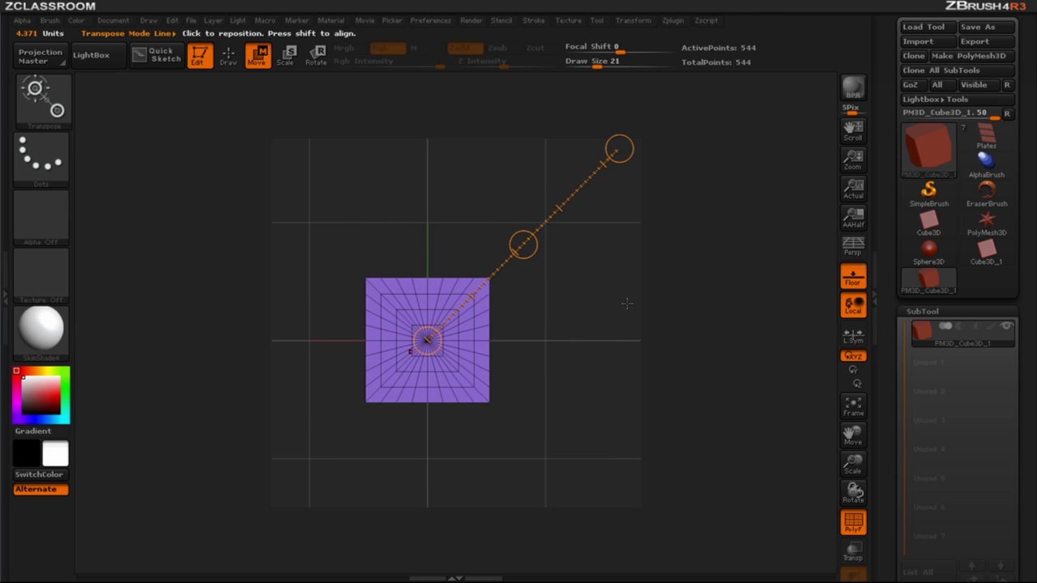
Stretch the cube along the diagonal transpose line into an elongated diamond-shaped block
drag(620, 149, 733, 36)
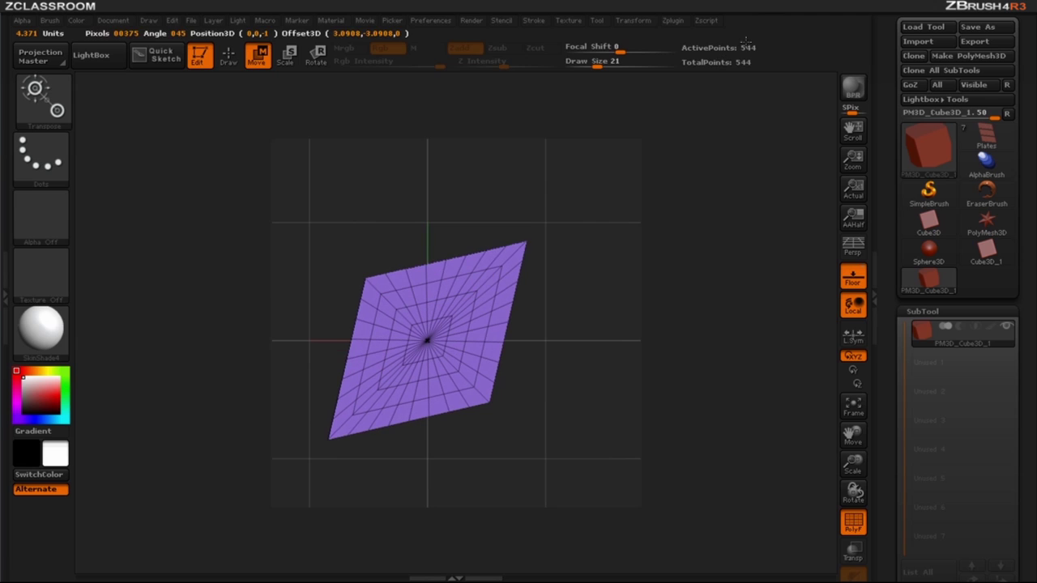
drag(619, 148, 723, 94)
alt+drag(703, 199, 734, 183)
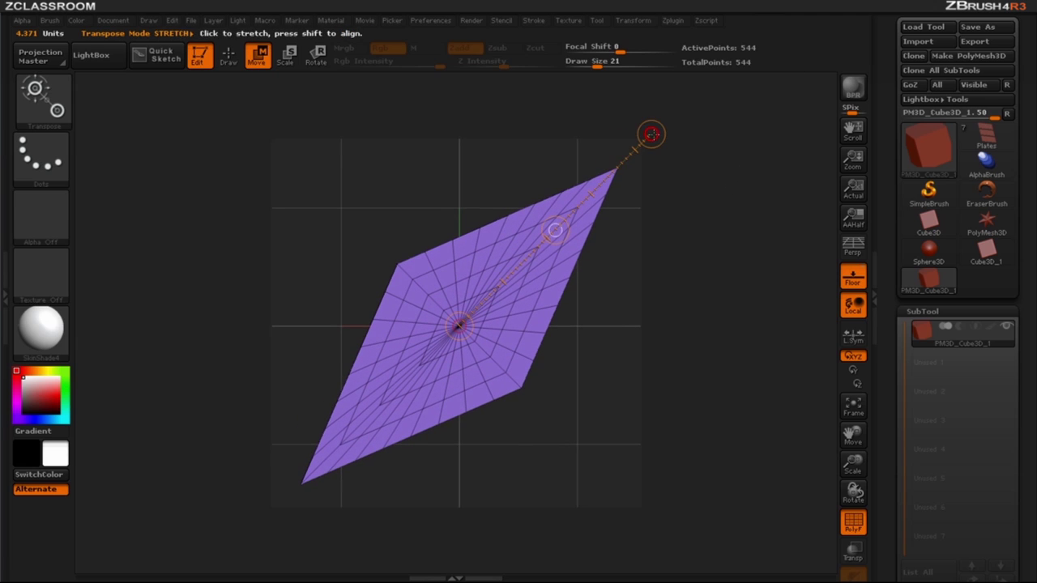
drag(651, 134, 659, 128)
mouse_move(694, 196)
alt+mouse_down()
mouse_move(693, 179)
mouse_move(695, 191)
alt+mouse_up()
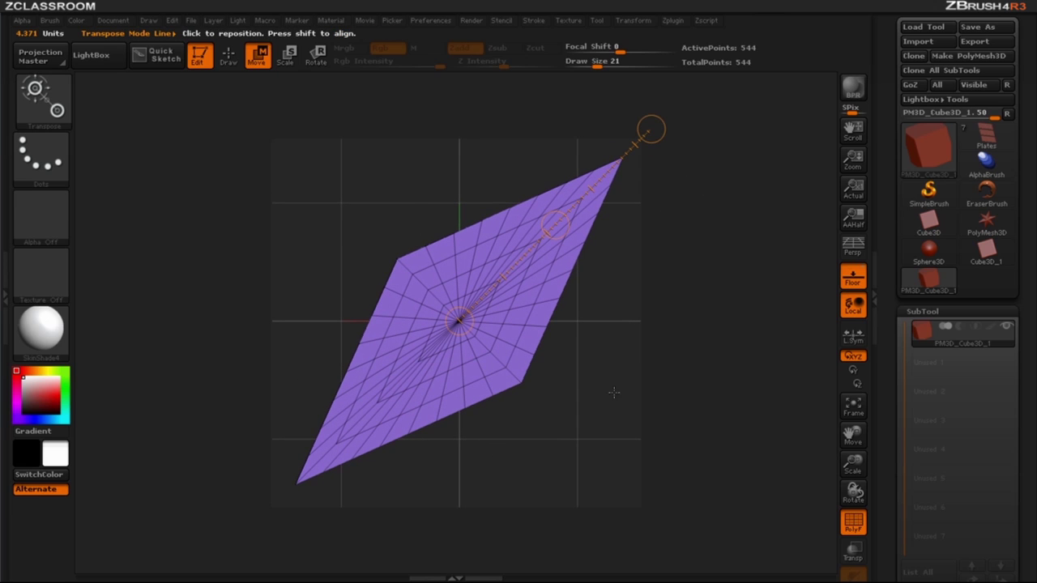
Return to Draw mode and hide the second ring of polygons in from the edge of the diamond's top face
key(q)
mouse_move(589, 385)
mouse_down()
mouse_move(573, 316)
mouse_move(526, 340)
mouse_up()
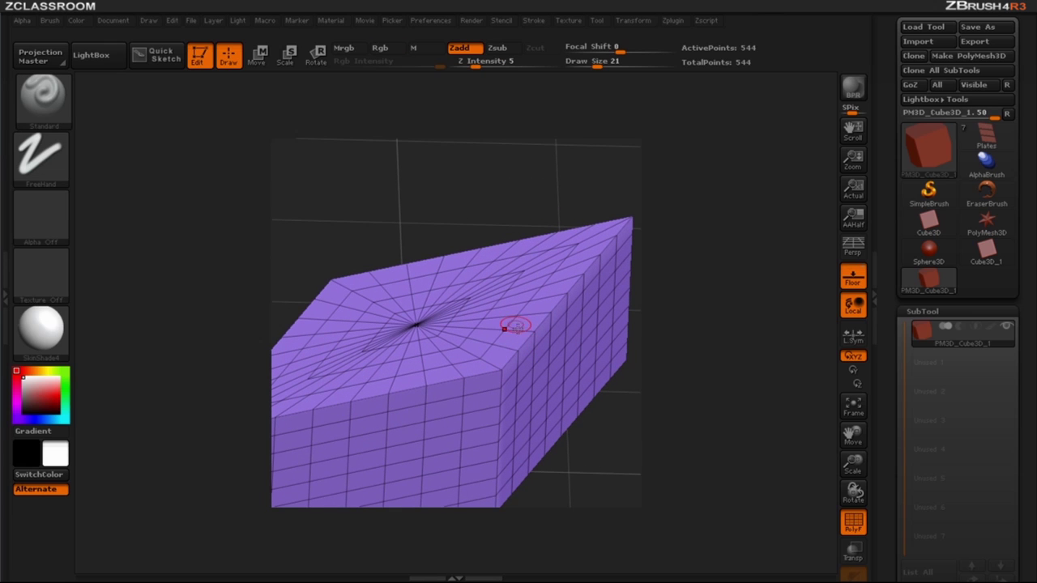
right_drag(534, 311, 524, 251)
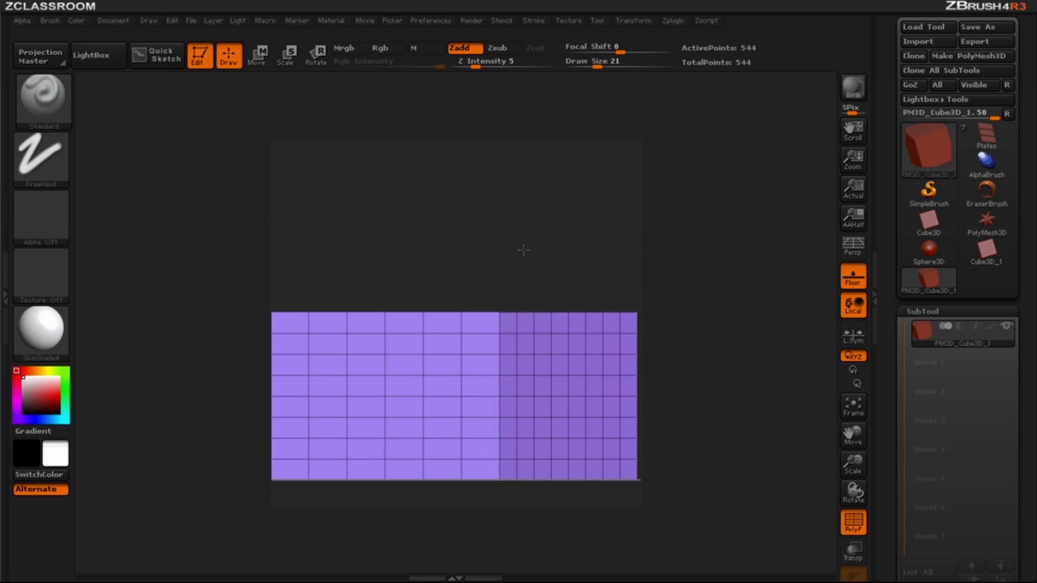
drag(552, 312, 458, 291)
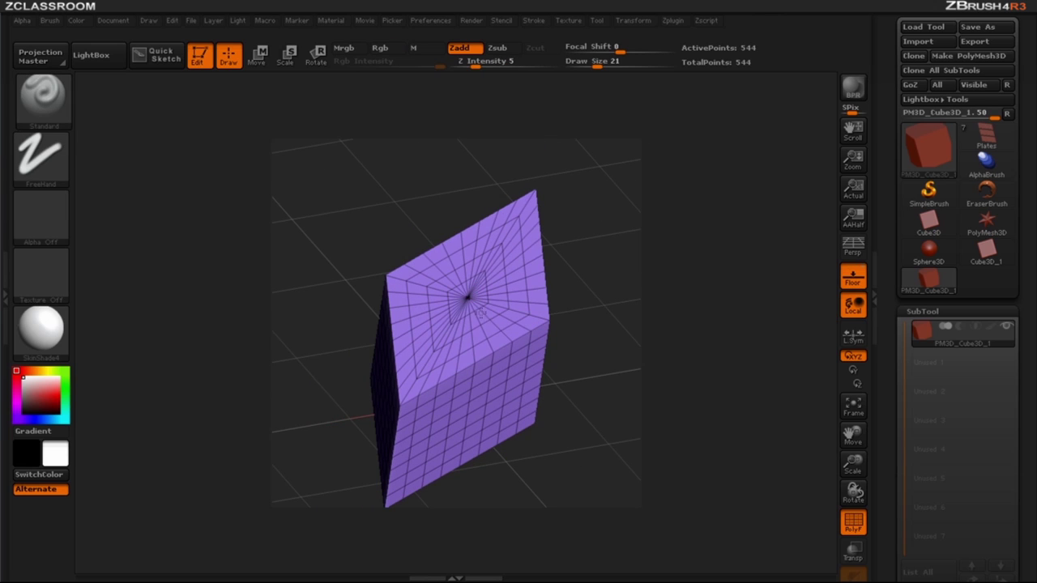
right_drag(480, 313, 481, 303)
key(ctrl+shift)
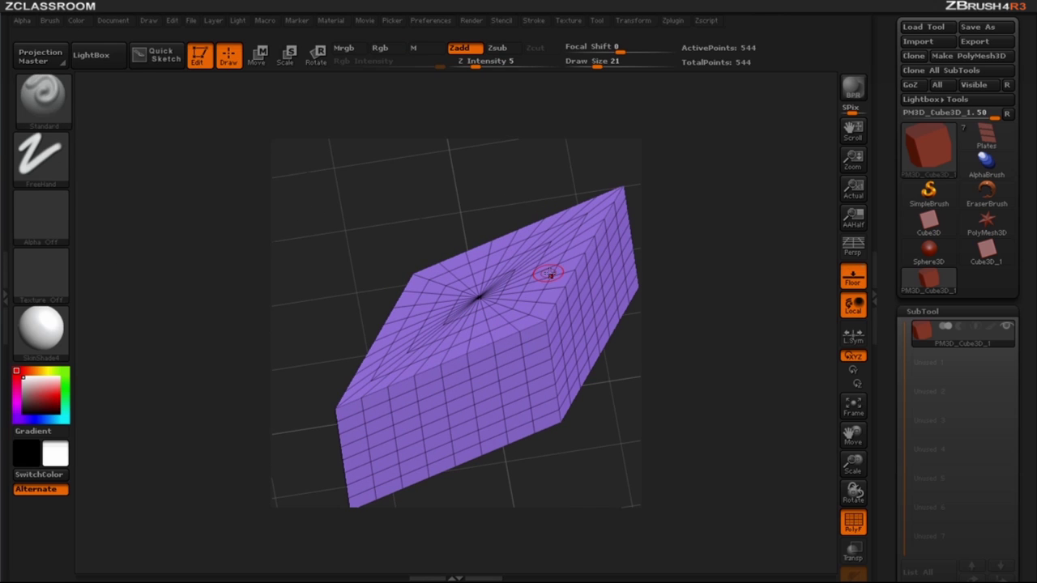
mouse_move(550, 276)
alt+right_down()
mouse_move(484, 235)
mouse_move(497, 308)
mouse_move(506, 305)
alt+right_up()
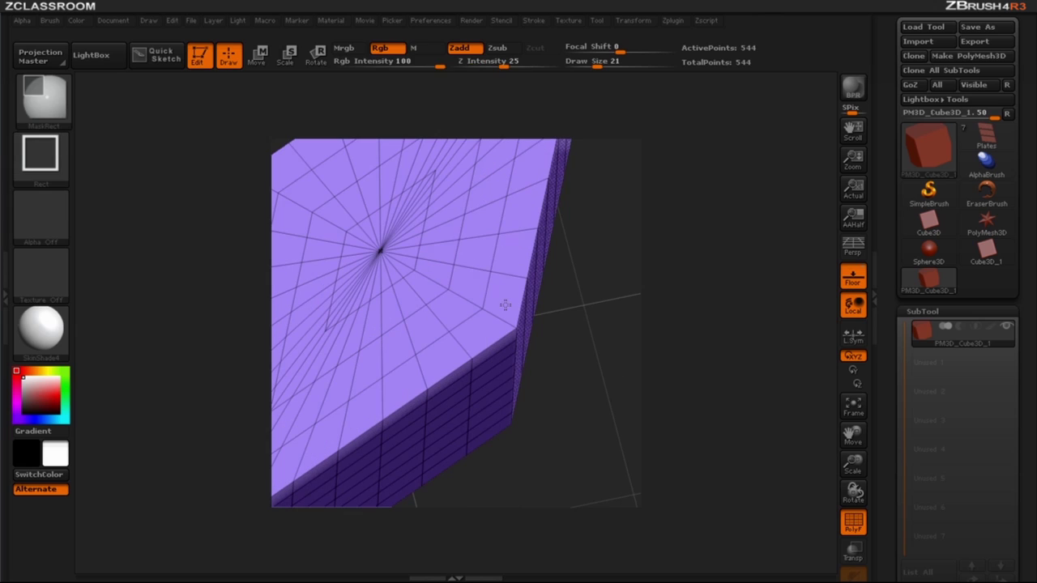
key(ctrl+shift)
ctrl+shift+click(480, 236)
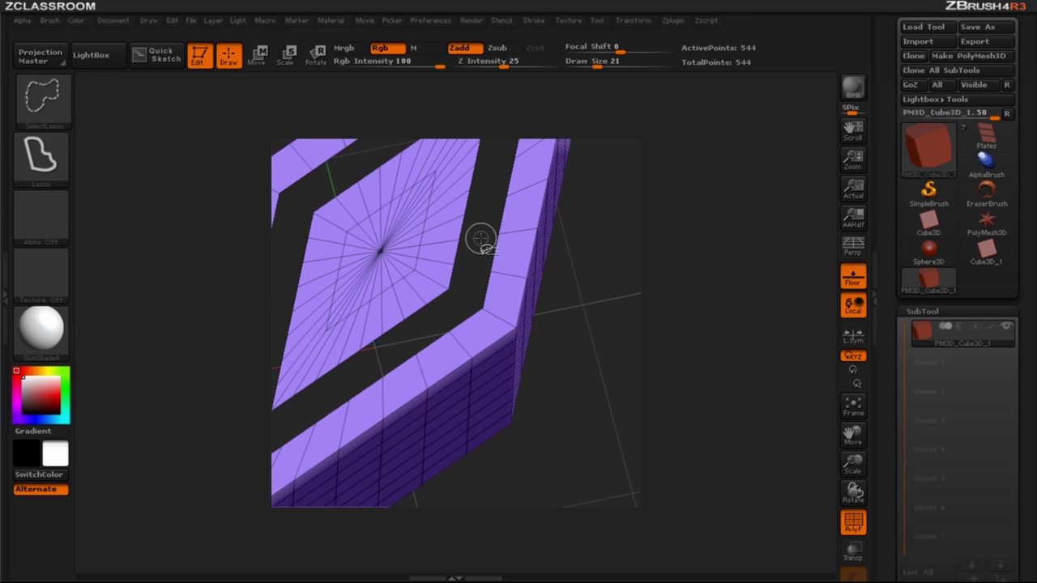
Hide the remaining inner polygons of the top face, leaving its outermost border ring and the sides visible
drag(466, 271, 318, 358)
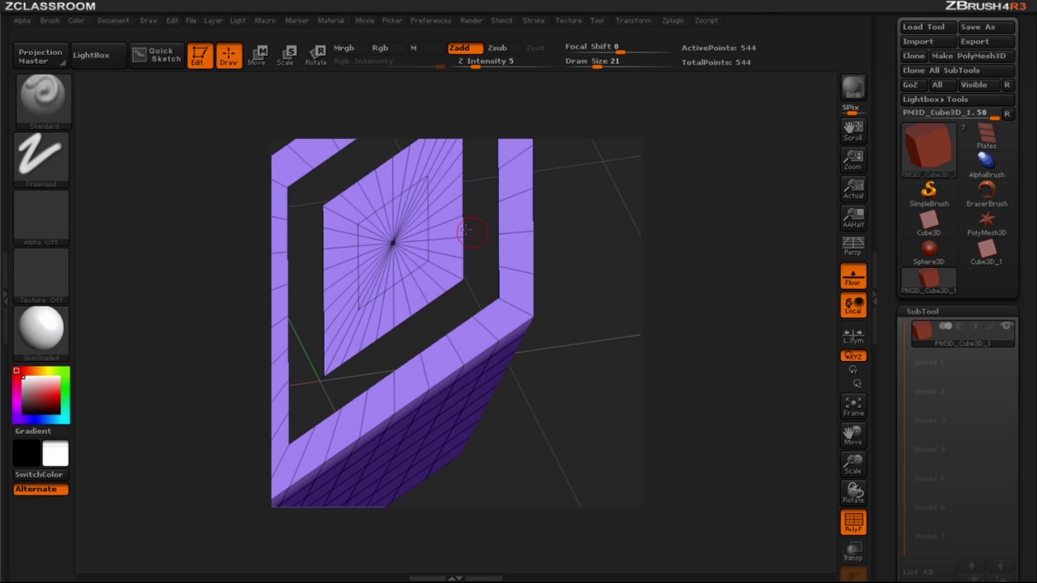
ctrl+right_drag(465, 234, 478, 243)
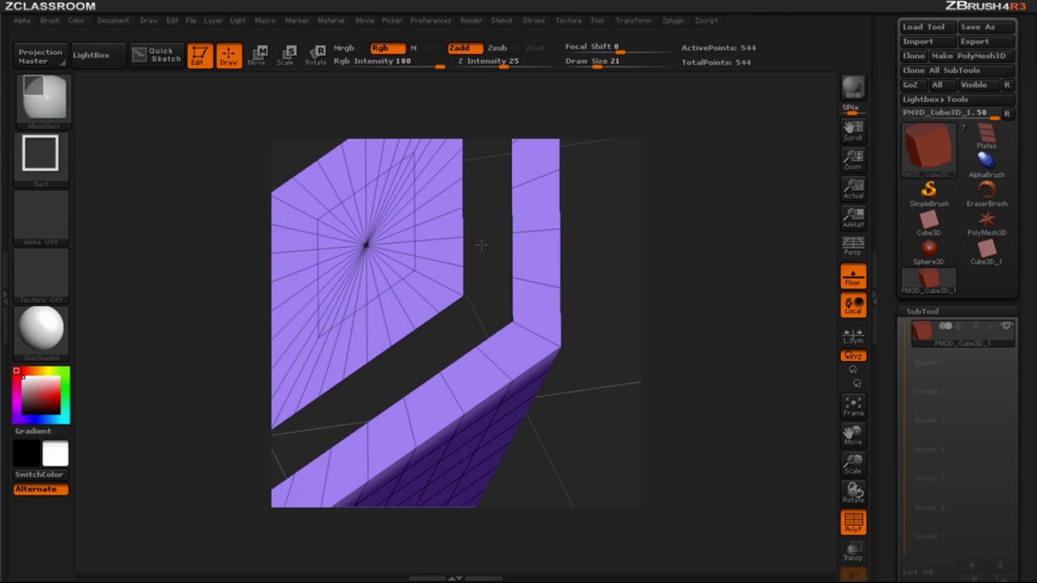
ctrl+alt+shift+click(439, 217)
ctrl+shift+click(555, 229)
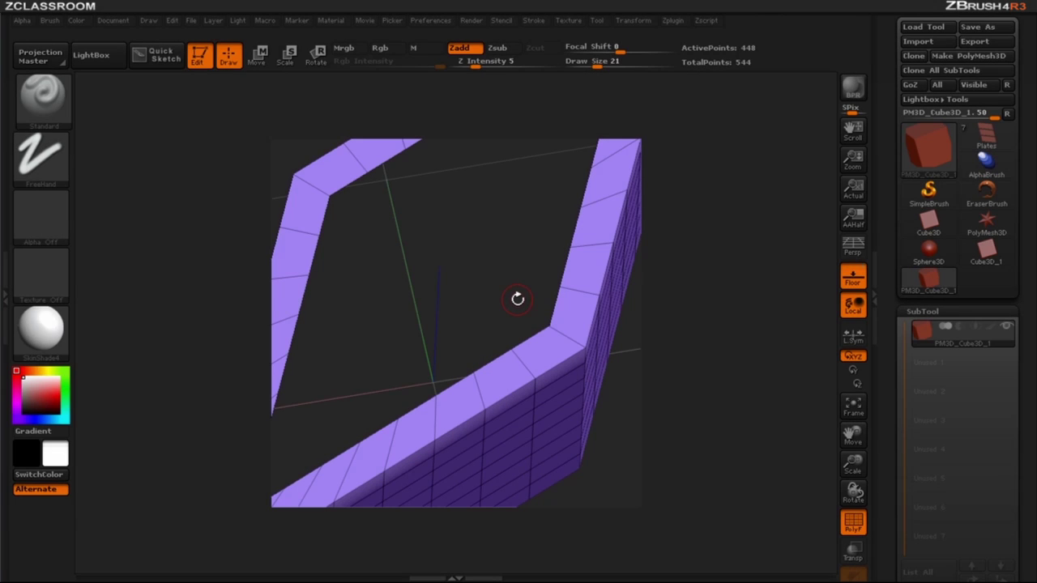
Invert the visibility to isolate the inner face polygons, mask them, and show the whole block again
mouse_move(544, 356)
ctrl+right_down()
mouse_move(530, 304)
mouse_move(541, 267)
mouse_move(530, 280)
mouse_move(521, 208)
ctrl+right_up()
mouse_move(521, 208)
mouse_down()
mouse_move(479, 289)
mouse_move(595, 288)
mouse_move(620, 264)
mouse_up()
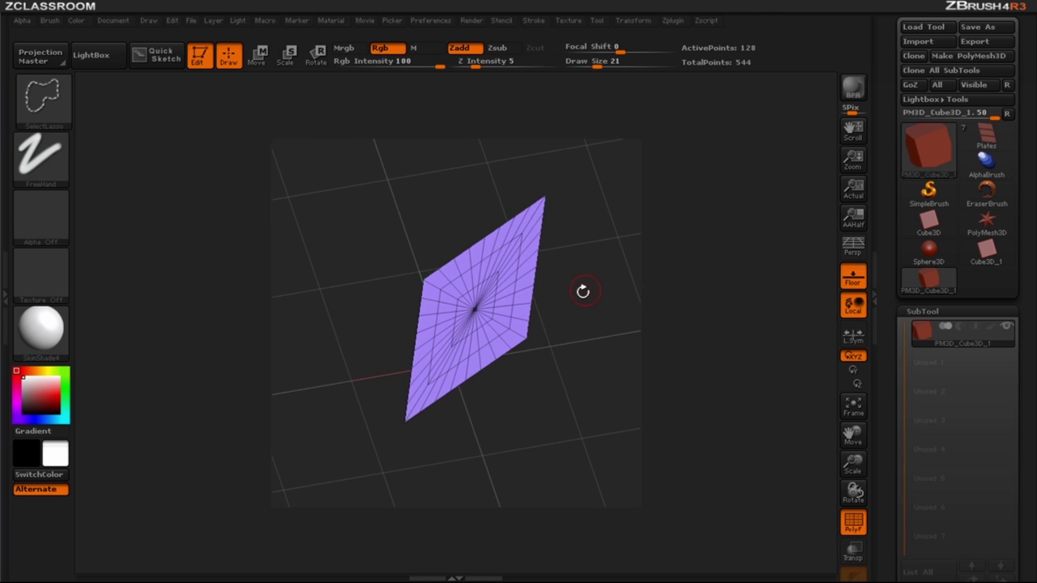
mouse_move(581, 292)
mouse_down()
mouse_move(551, 248)
mouse_move(486, 290)
mouse_move(543, 308)
mouse_move(583, 296)
mouse_up()
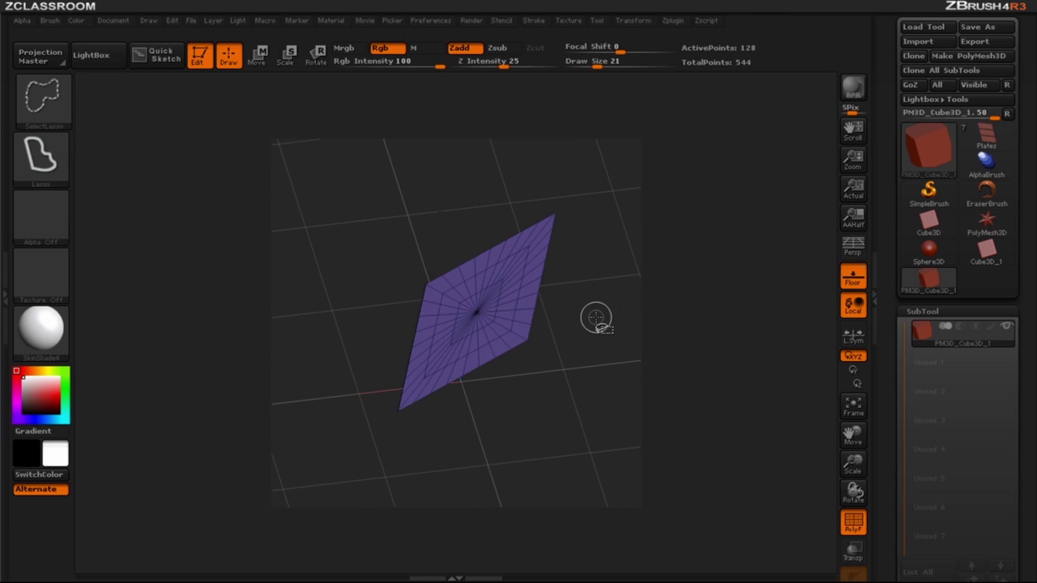
ctrl+shift+click(596, 316)
Turn off the wireframe display and invert the mask so only the inner face polygons are unmasked
key(shift+f)
drag(579, 325, 531, 328)
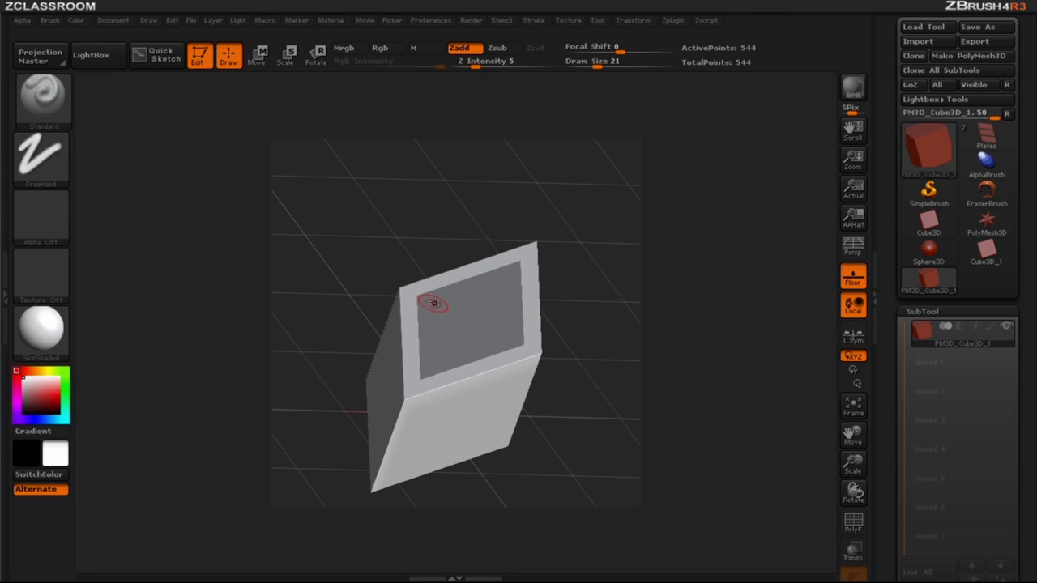
ctrl+click(597, 298)
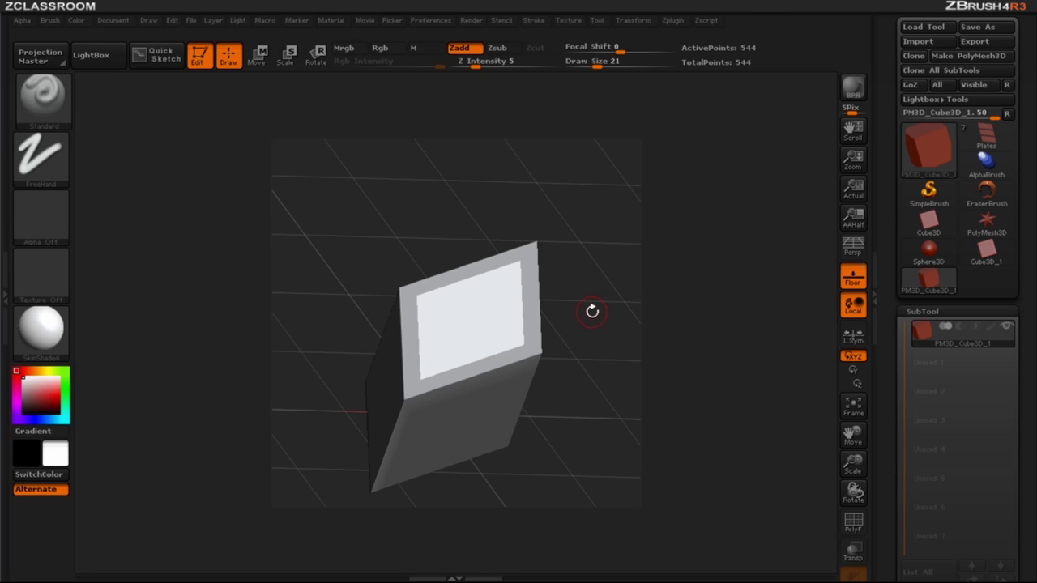
In Move mode, stand the transpose line upright on the block's top and raise the unmasked inner face slightly
key(w)
drag(591, 311, 565, 303)
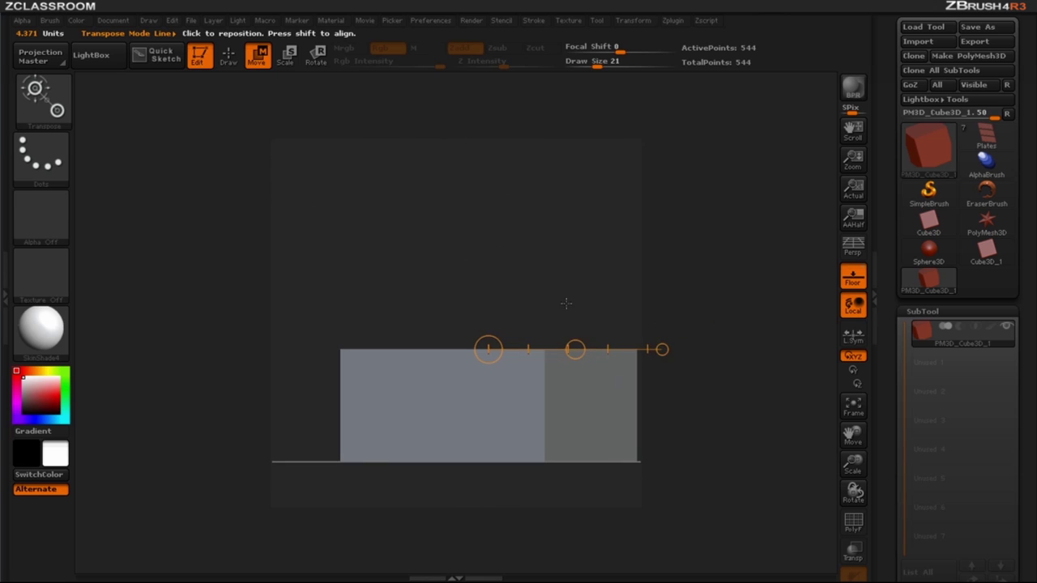
drag(663, 352, 482, 208)
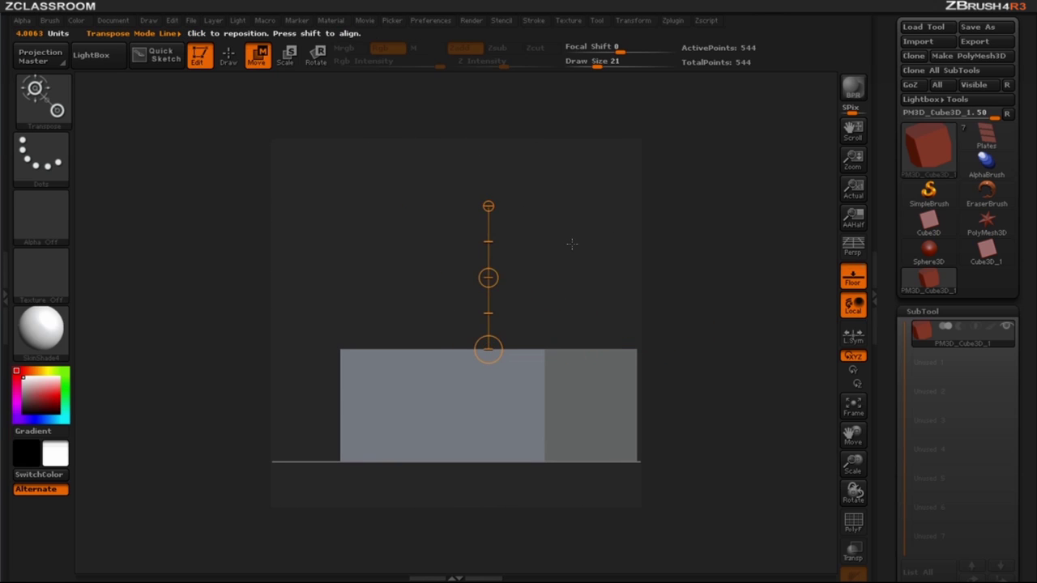
shift+drag(572, 243, 637, 250)
shift+drag(292, 206, 471, 217)
drag(546, 198, 525, 251)
drag(580, 283, 580, 235)
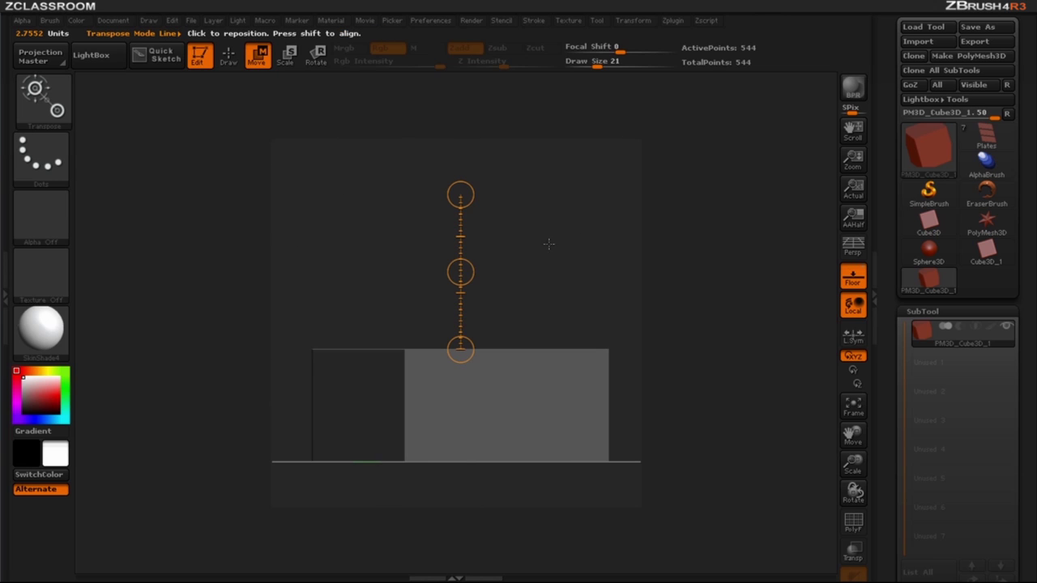
drag(460, 272, 460, 259)
Clear the mask and stretch the whole block diagonally from its centre toward its blunt corner to widen the diamond
drag(600, 239, 606, 412)
drag(460, 319, 575, 432)
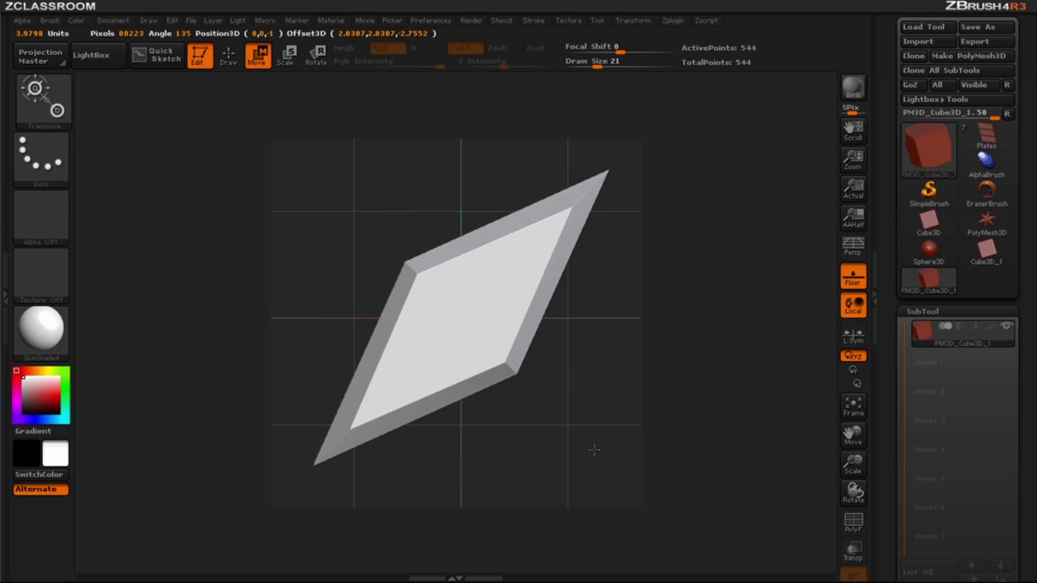
ctrl+click(610, 377)
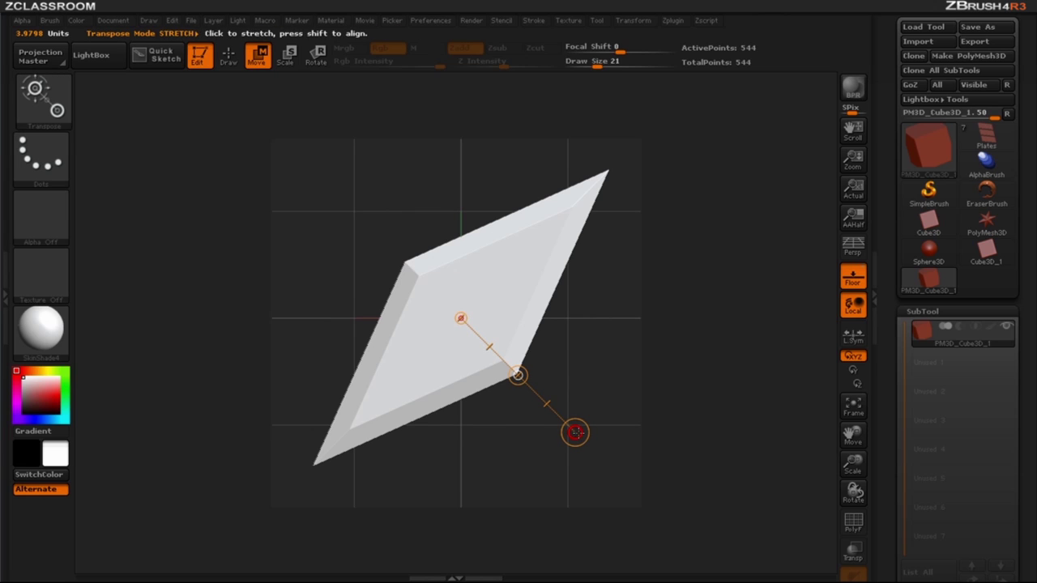
drag(460, 319, 607, 459)
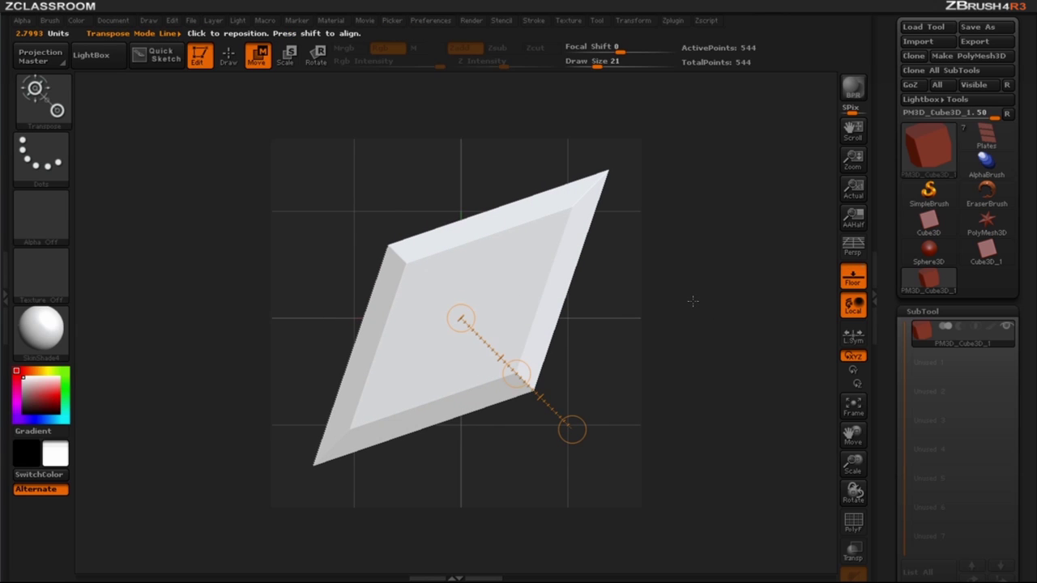
Rotate the diamond block slightly clockwise about its centre with the transpose line and return to Draw mode
key(r)
drag(571, 427, 564, 437)
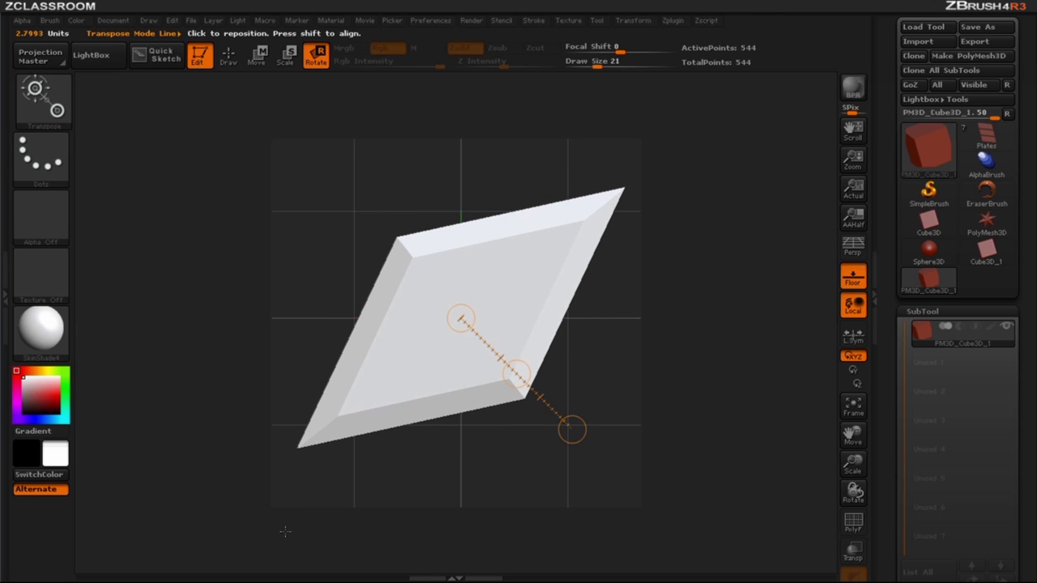
key(q)
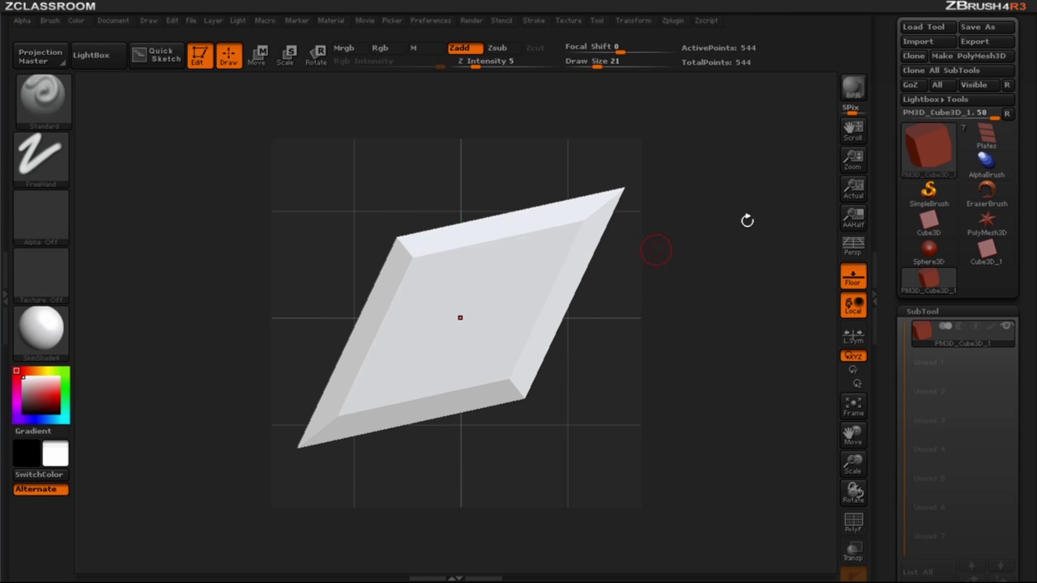
Enlarge the block a little in the document, capture it as an alpha with GrabDoc and save the alpha as diamond
ctrl+right_drag(737, 228, 738, 236)
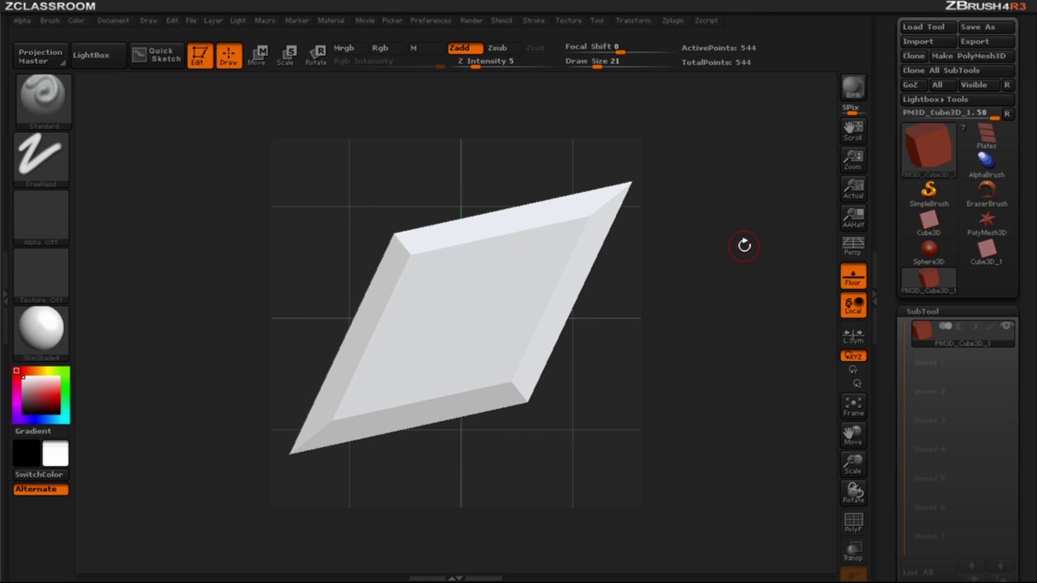
click(54, 227)
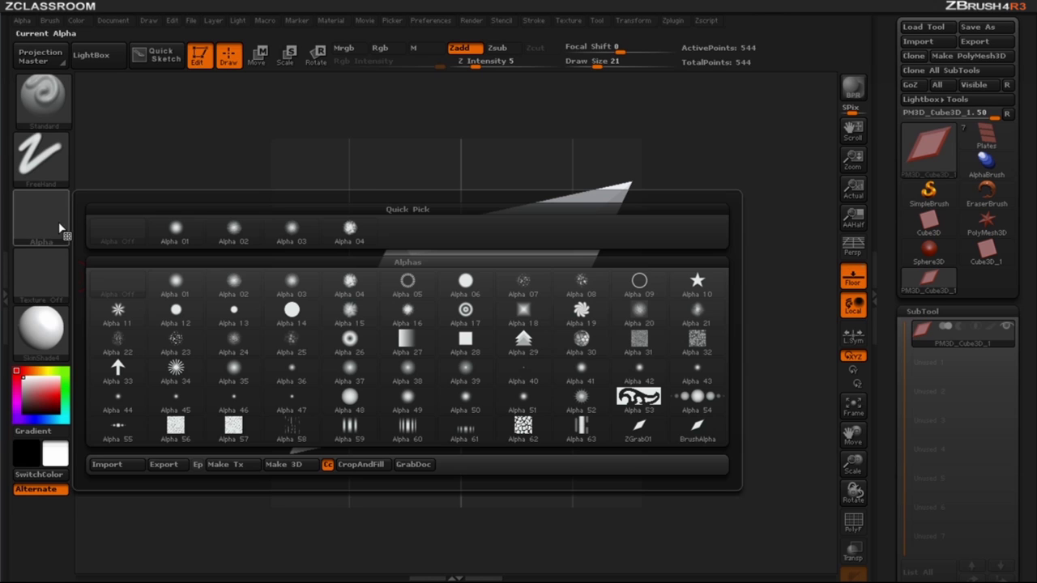
click(416, 463)
mouse_move(57, 231)
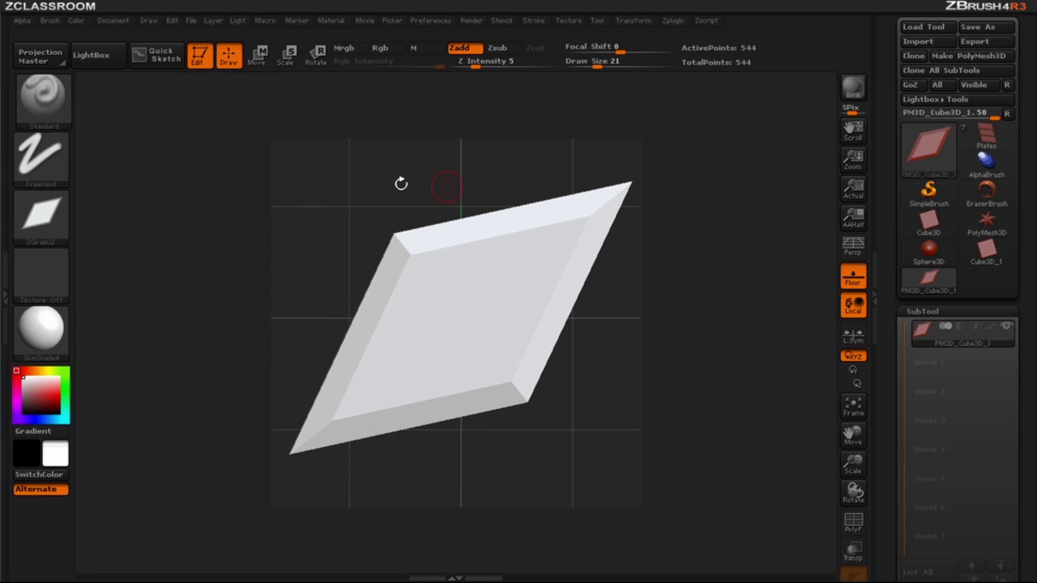
click(22, 20)
Leave Edit mode, clear the canvas and create a new document with WSize enabled
mouse_move(989, 145)
key(t)
key(ctrl+n)
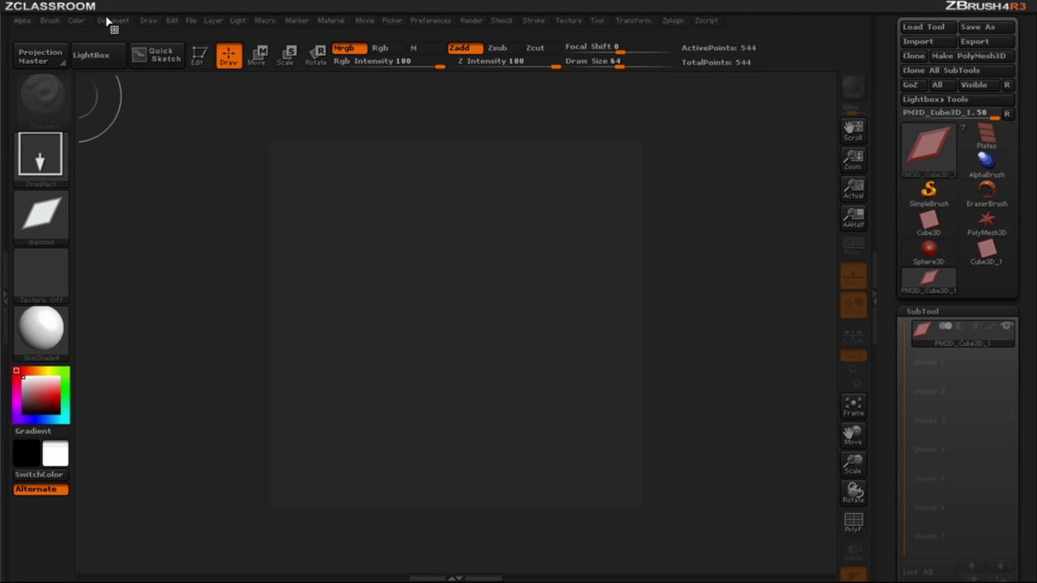
click(113, 21)
click(222, 194)
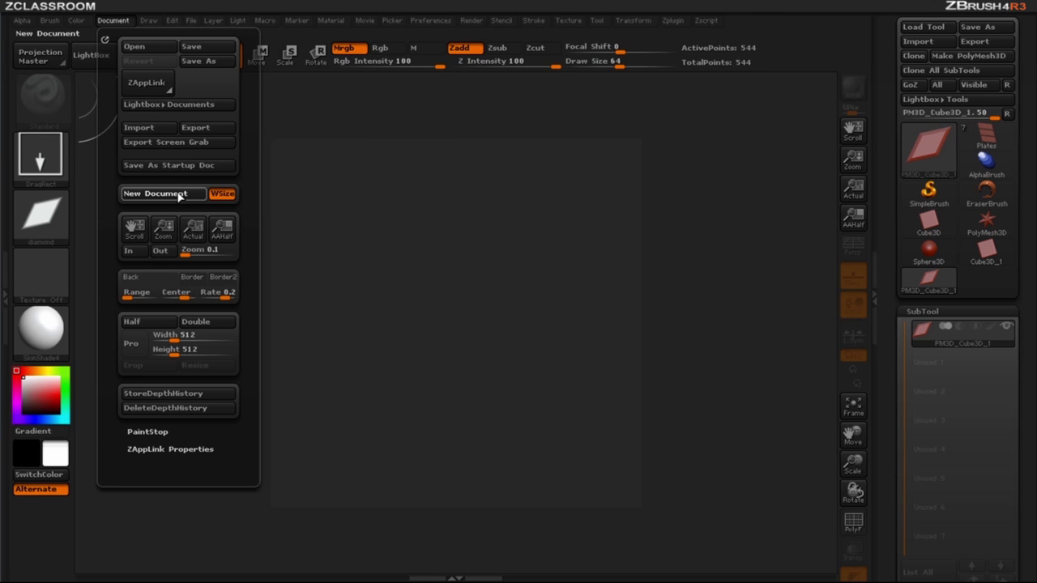
click(571, 349)
Place the Plates tool on the canvas in Edit mode and view its three plates at an angle
click(985, 138)
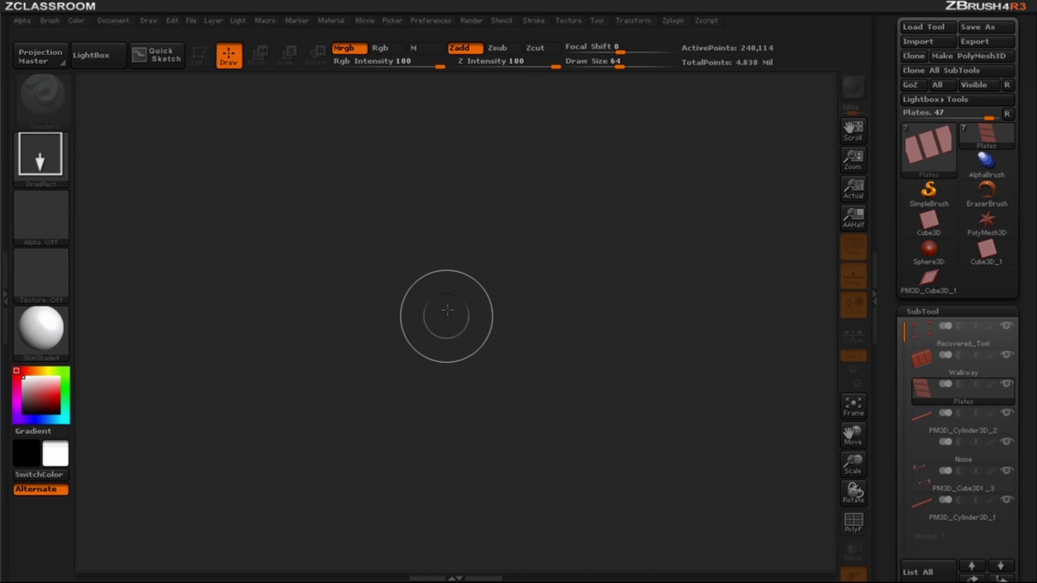
mouse_move(446, 316)
mouse_down()
mouse_move(454, 387)
mouse_move(454, 364)
mouse_move(570, 316)
mouse_up()
key(t)
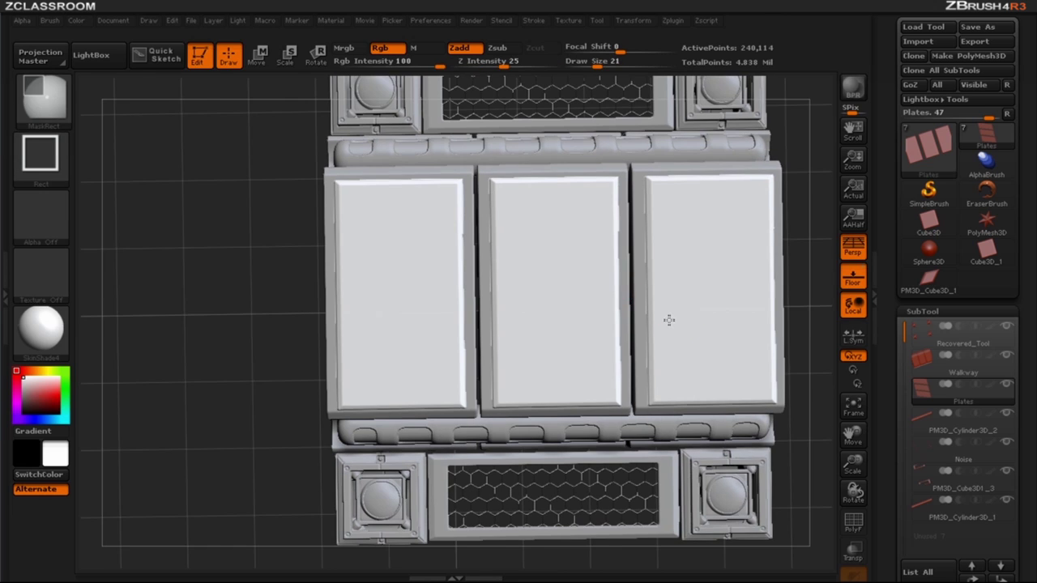
mouse_move(670, 321)
ctrl+right_down()
mouse_move(656, 302)
mouse_move(658, 384)
ctrl+right_up()
mouse_move(666, 332)
mouse_down()
mouse_move(667, 278)
mouse_move(528, 325)
mouse_move(568, 325)
mouse_up()
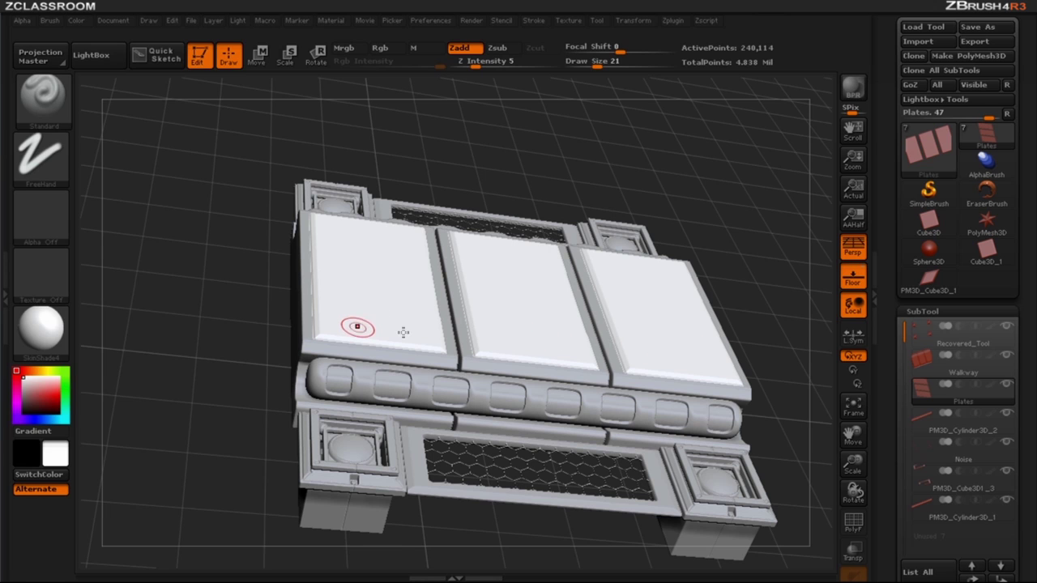
alt+right_drag(489, 321, 486, 320)
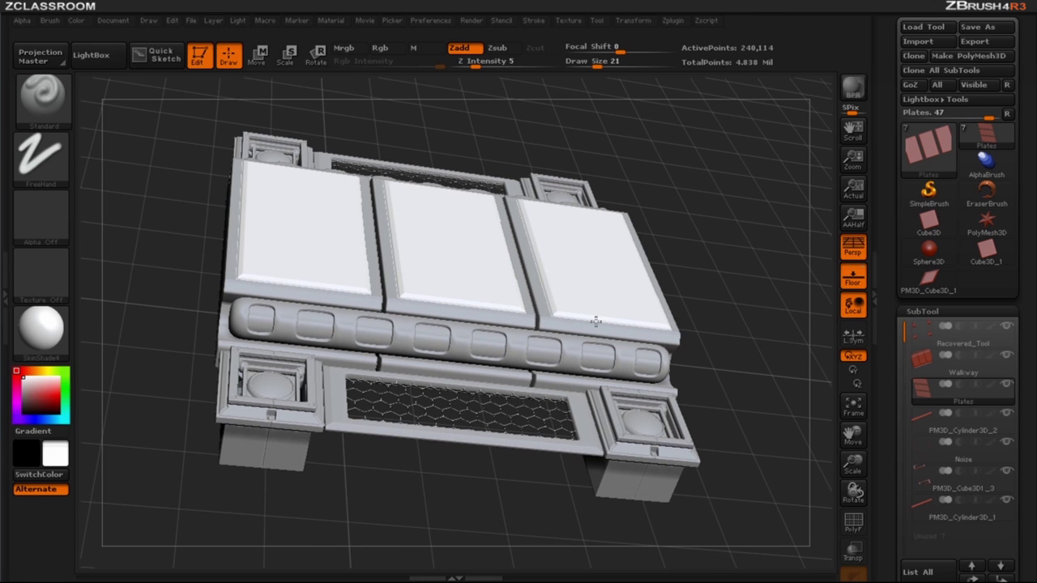
Start NoiseMaker from the surface settings of the Plates subtool
click(925, 312)
drag(968, 334, 984, 292)
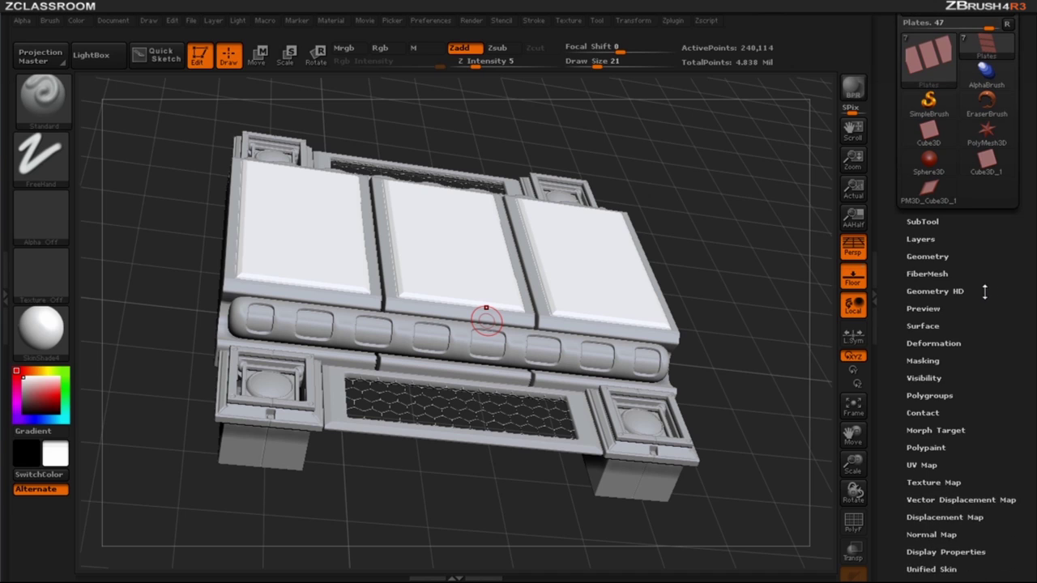
click(923, 325)
drag(923, 328, 920, 235)
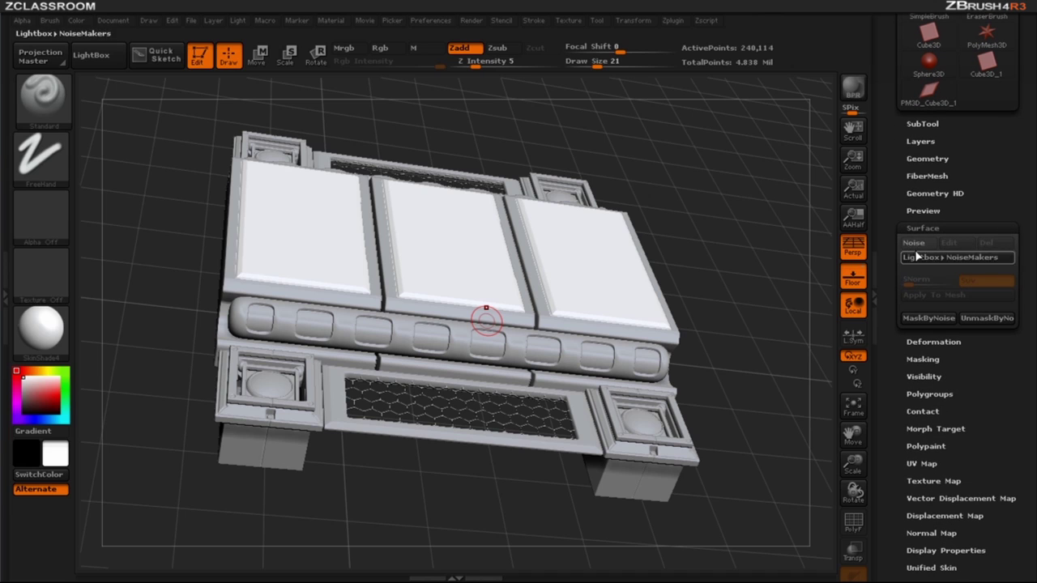
click(914, 243)
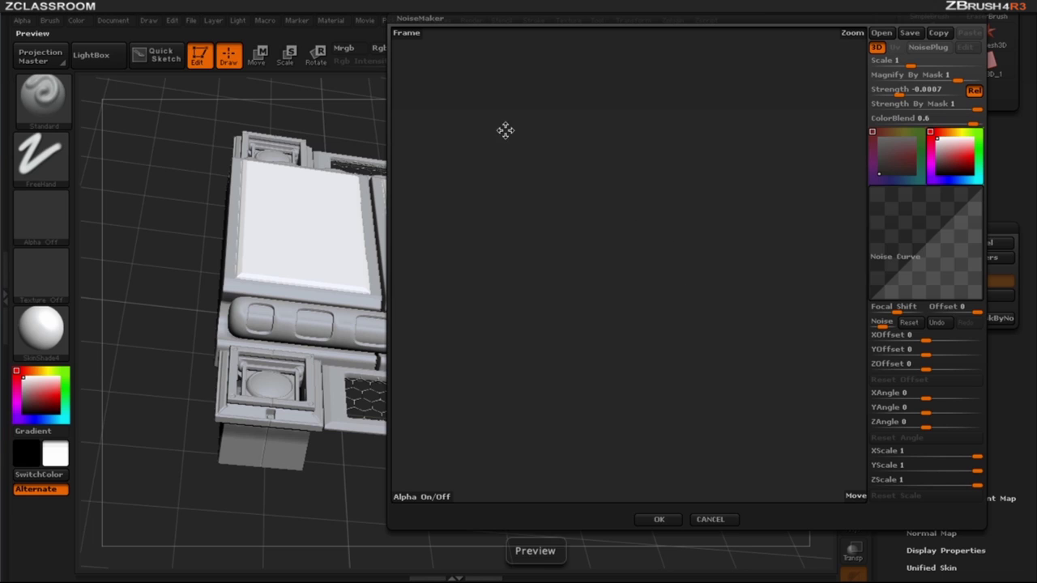
Frame the three plates in the noise preview and load the diamond alpha as the noise pattern
click(406, 32)
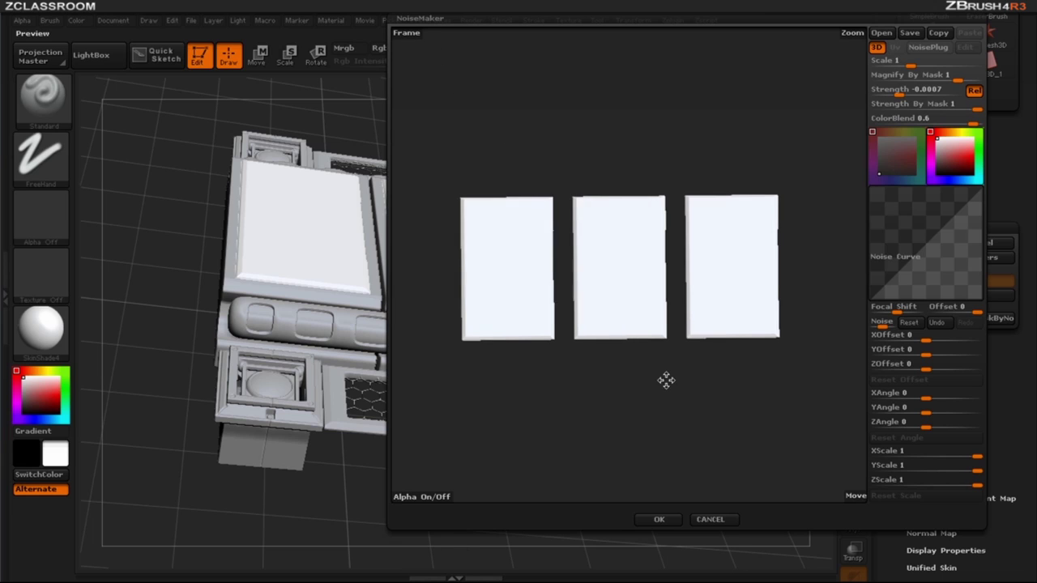
key(ctrl)
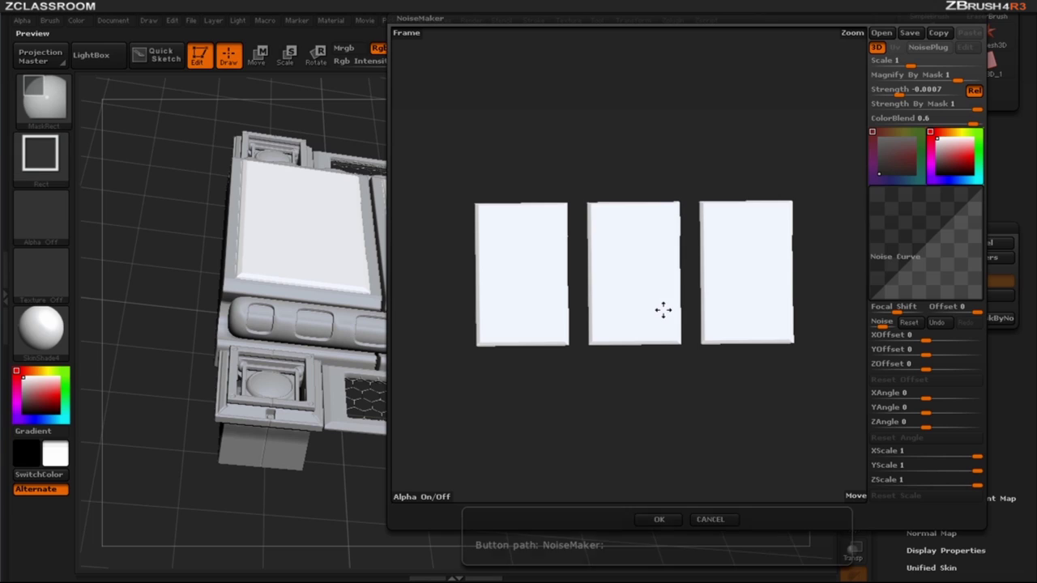
ctrl+right_drag(664, 310, 665, 310)
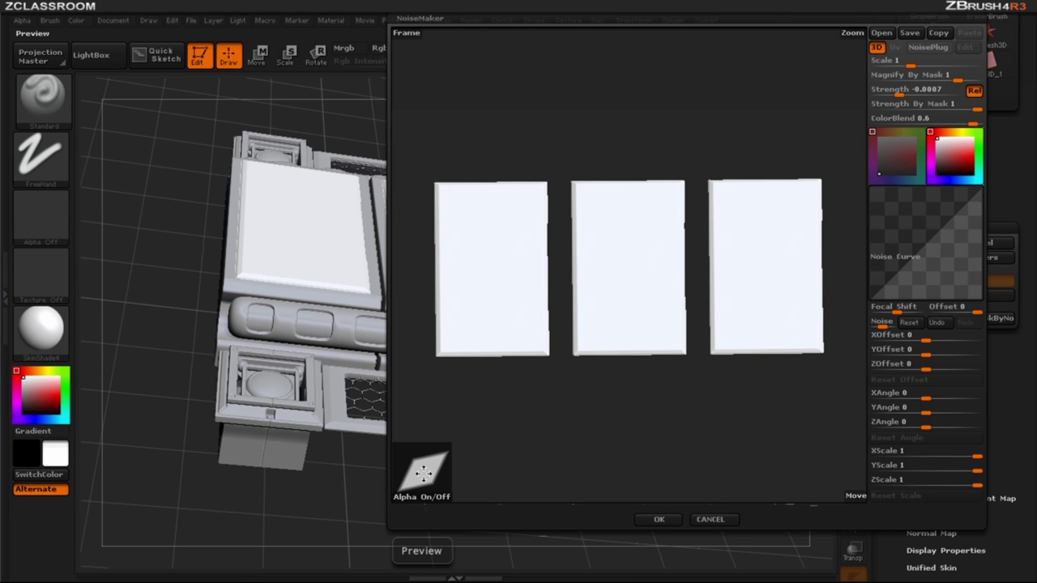
Set the noise scale to 0.1602 and strength to -0.3497, and accept the noise on the plates
drag(673, 361, 648, 342)
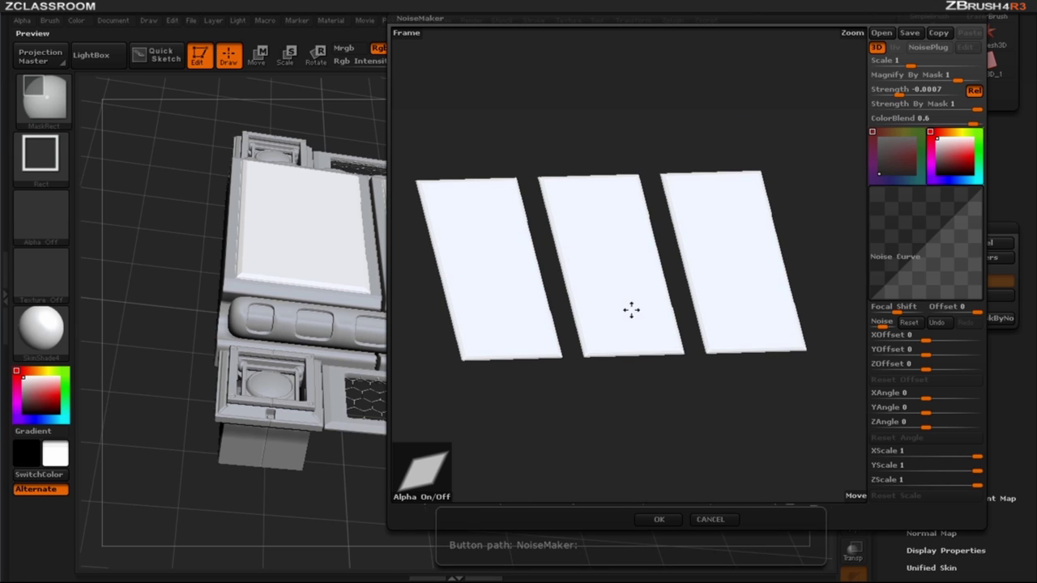
ctrl+right_drag(630, 310, 672, 342)
drag(672, 341, 686, 355)
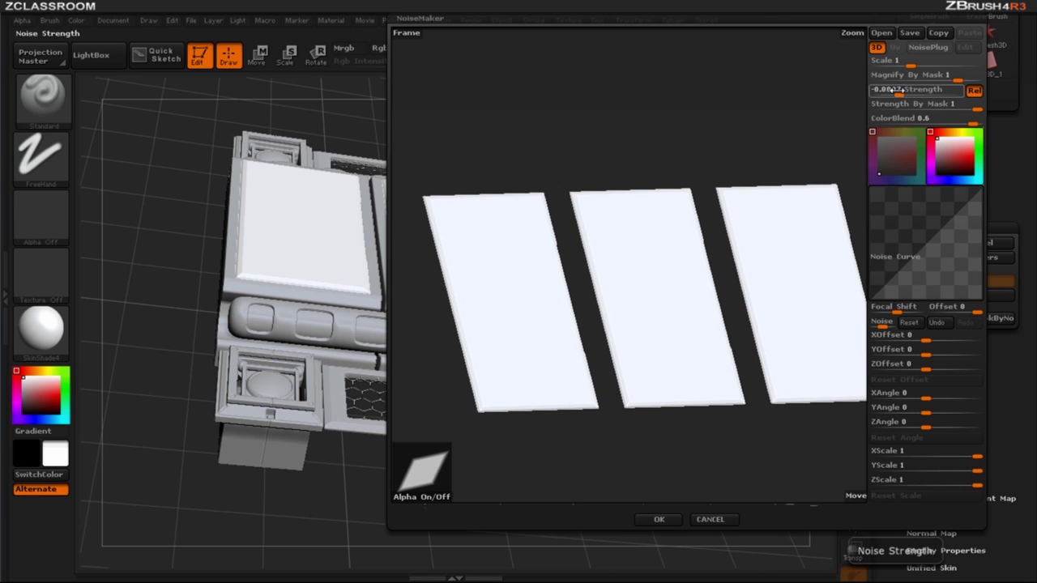
drag(897, 91, 875, 94)
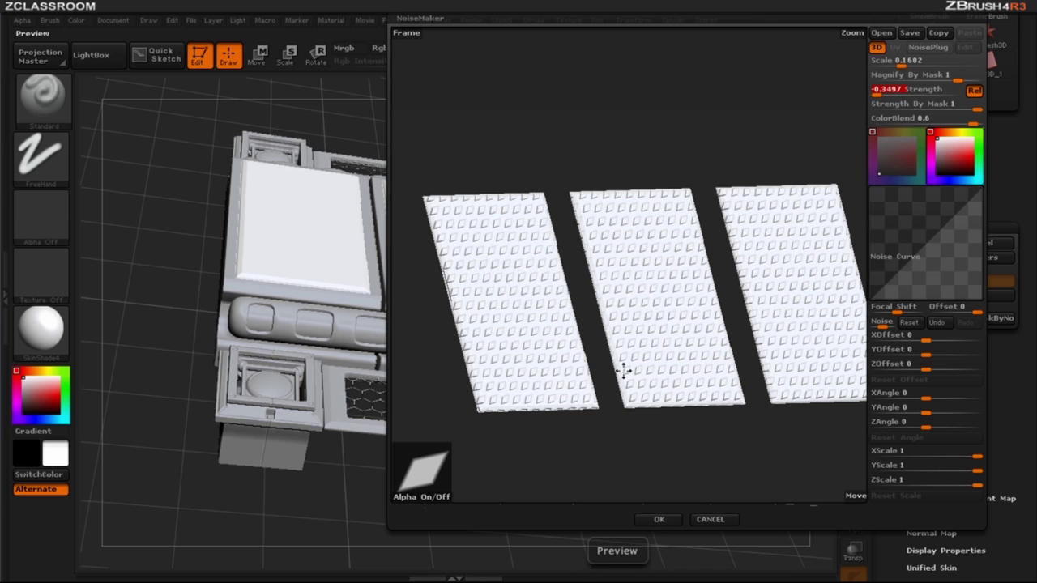
click(659, 519)
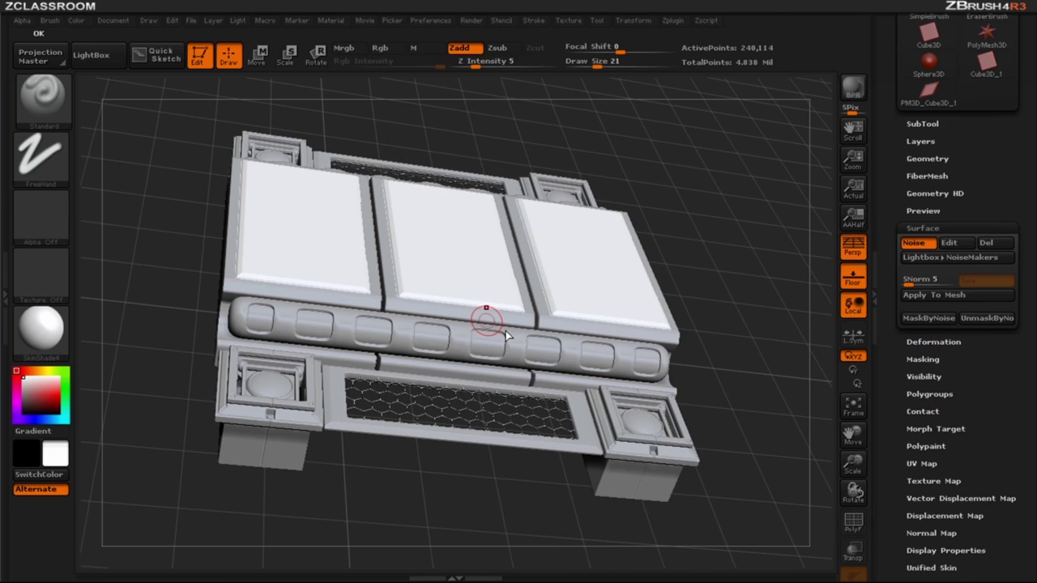
Turn on the wireframe display and isolate the green inner-face polygroup of the plates
drag(693, 243, 677, 290)
key(shift+f)
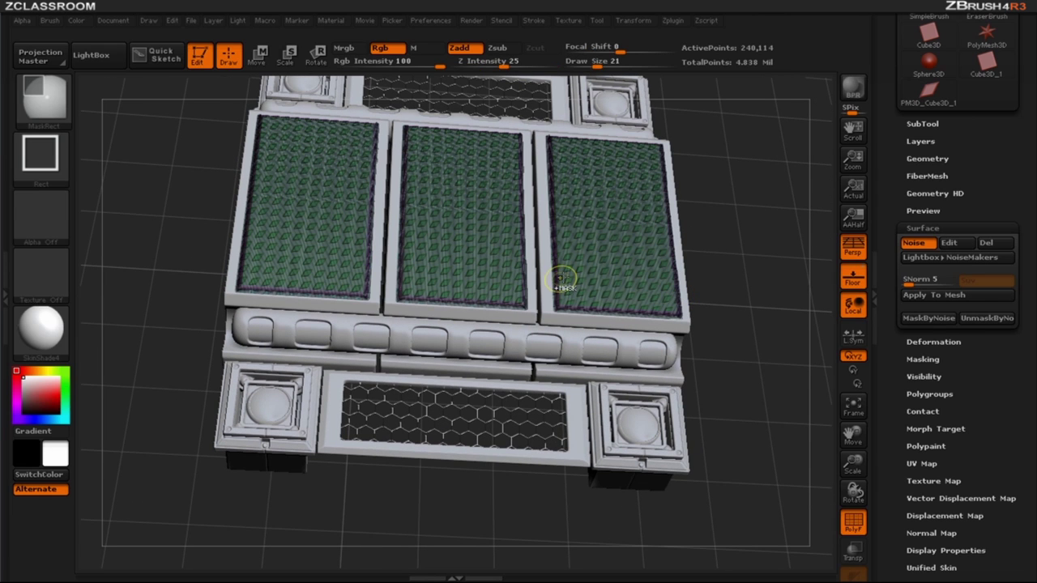
ctrl+right_drag(619, 343, 623, 356)
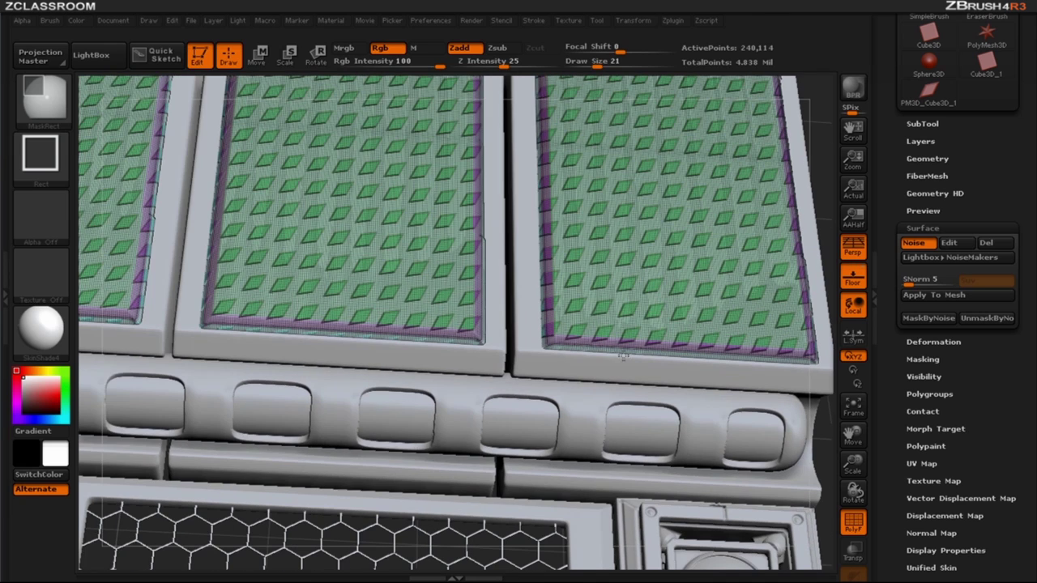
ctrl+right_drag(559, 342, 558, 346)
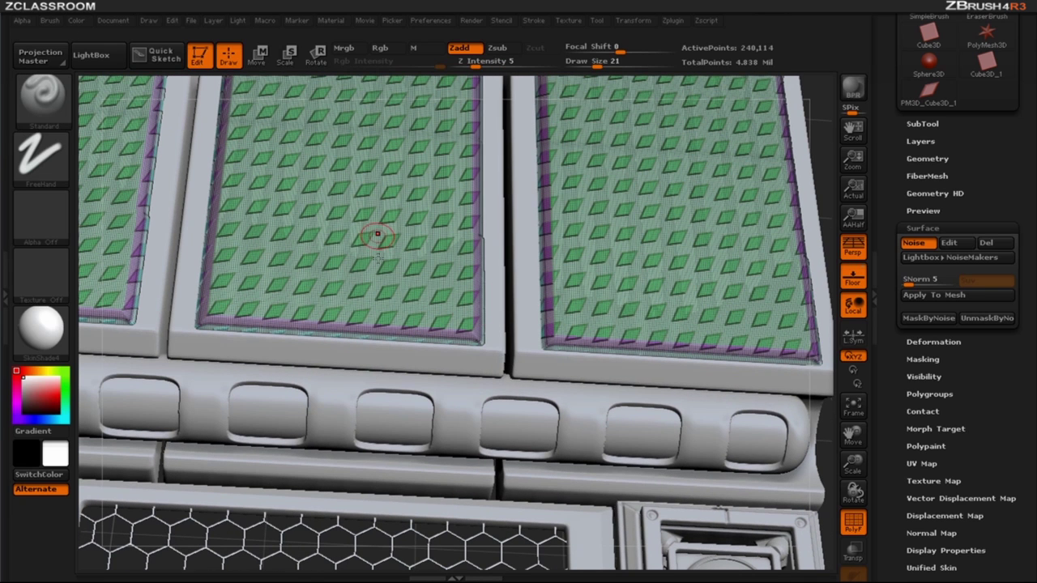
ctrl+shift+click(663, 266)
Mask the plates' bevelled borders to restrict the noise to the inner faces, with all polygons shown and the wireframe off
ctrl+right_drag(667, 303, 736, 266)
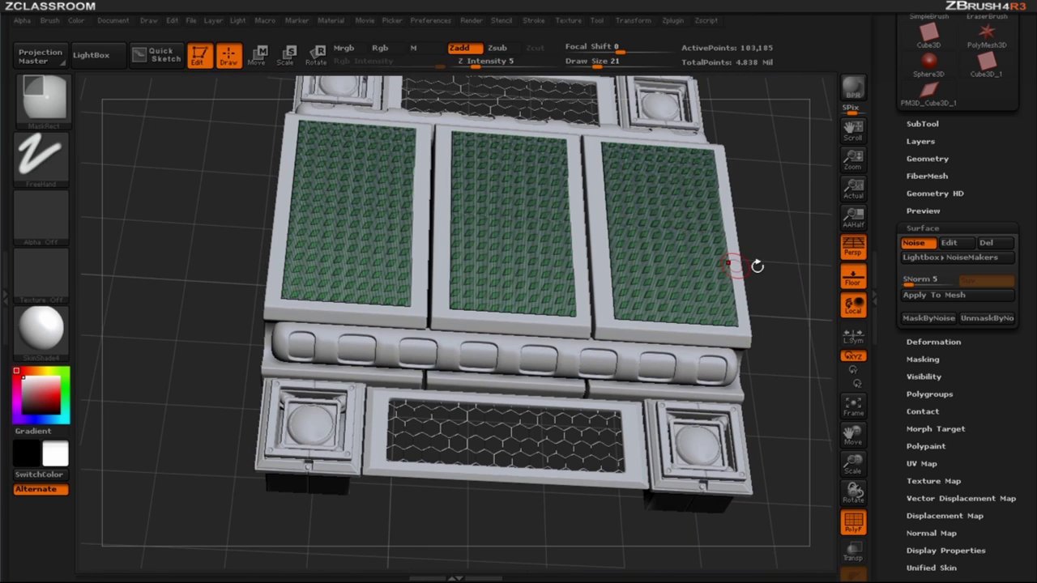
ctrl+shift+click(800, 270)
key(shift+f)
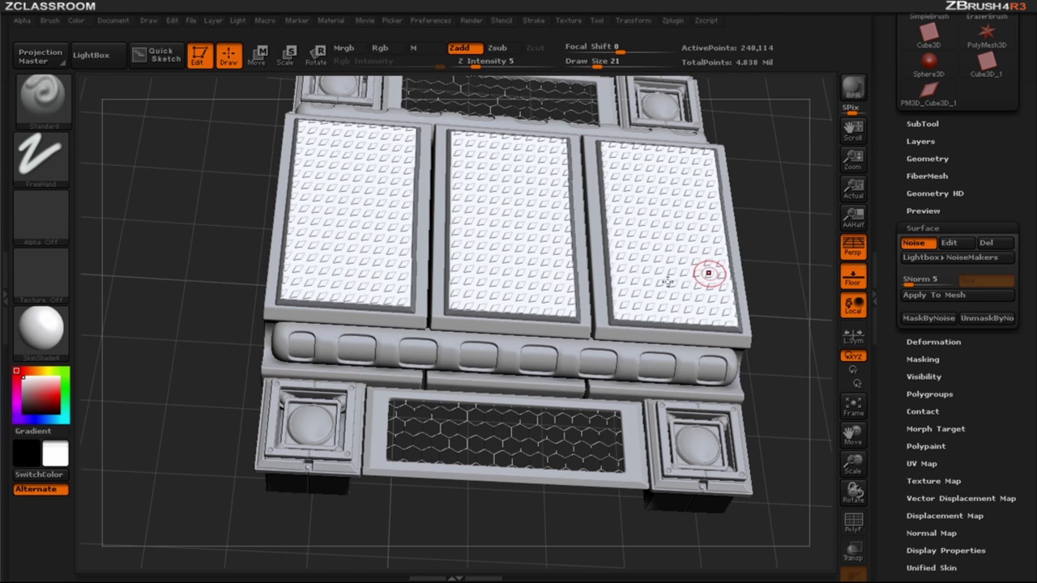
Edit the surface noise on the three plates, setting its strength to -0.1941, and accept the change
mouse_move(499, 340)
ctrl+right_down()
mouse_move(506, 333)
mouse_move(424, 312)
ctrl+right_up()
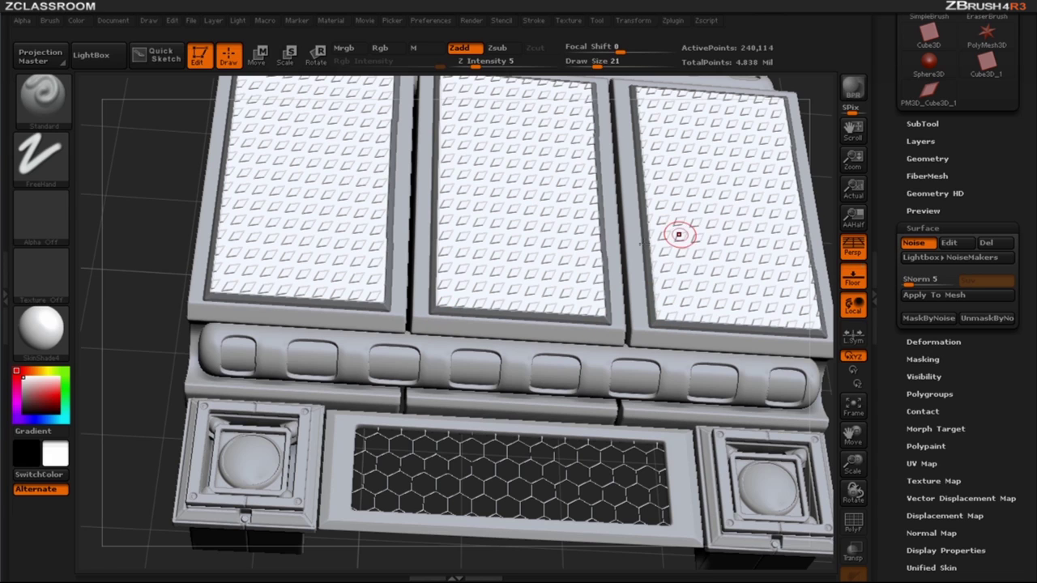
right_drag(560, 271, 301, 240)
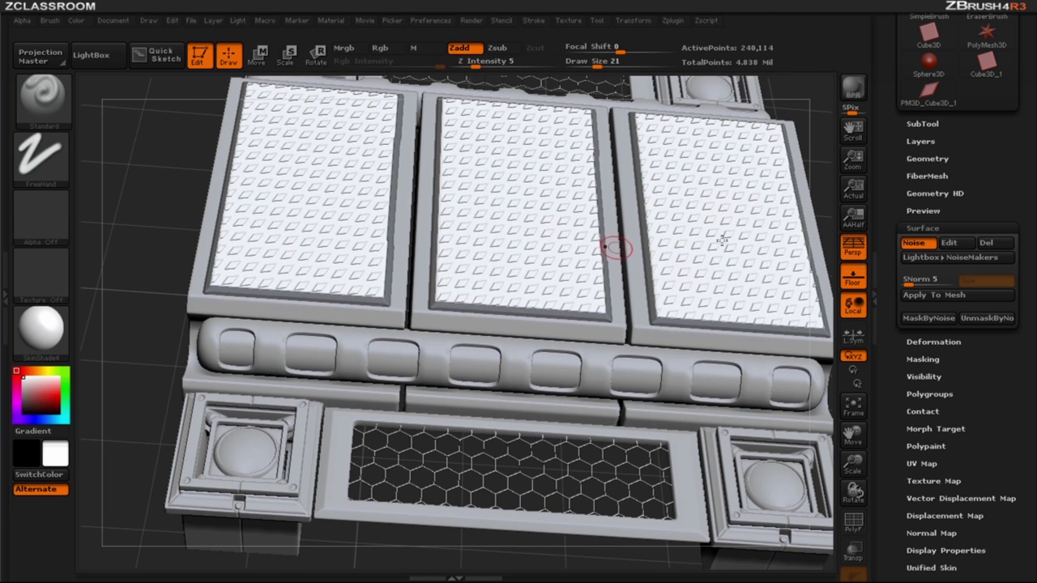
click(950, 243)
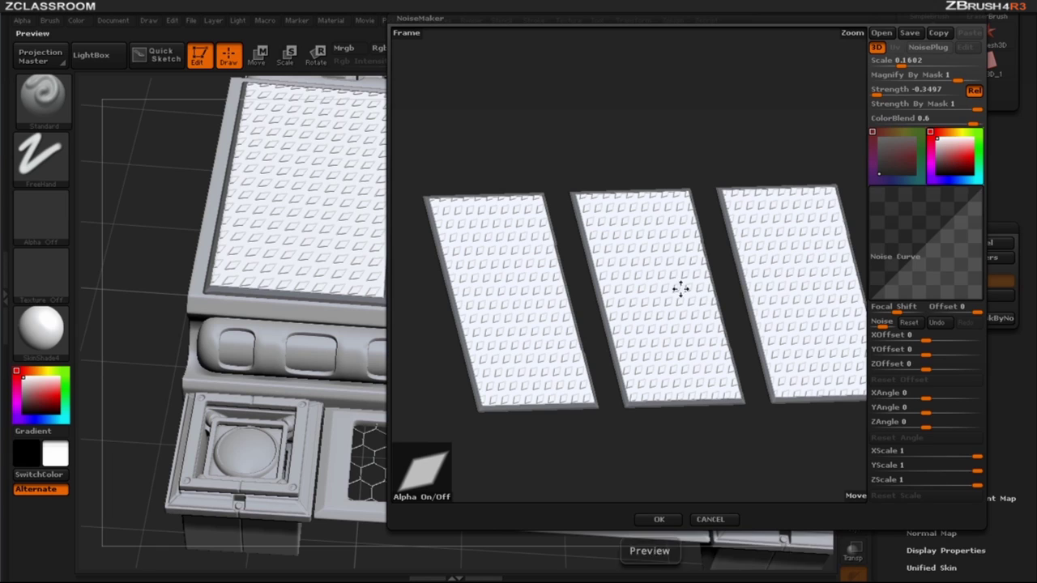
mouse_move(883, 93)
mouse_down()
mouse_move(966, 93)
mouse_move(899, 94)
mouse_up()
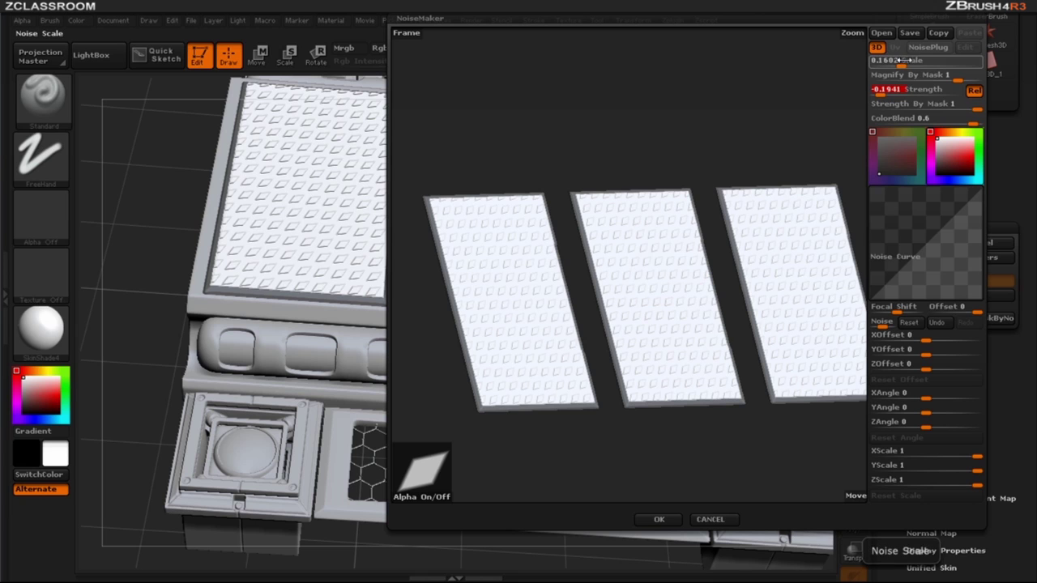
mouse_move(905, 60)
mouse_down()
mouse_move(918, 61)
mouse_move(902, 64)
mouse_up()
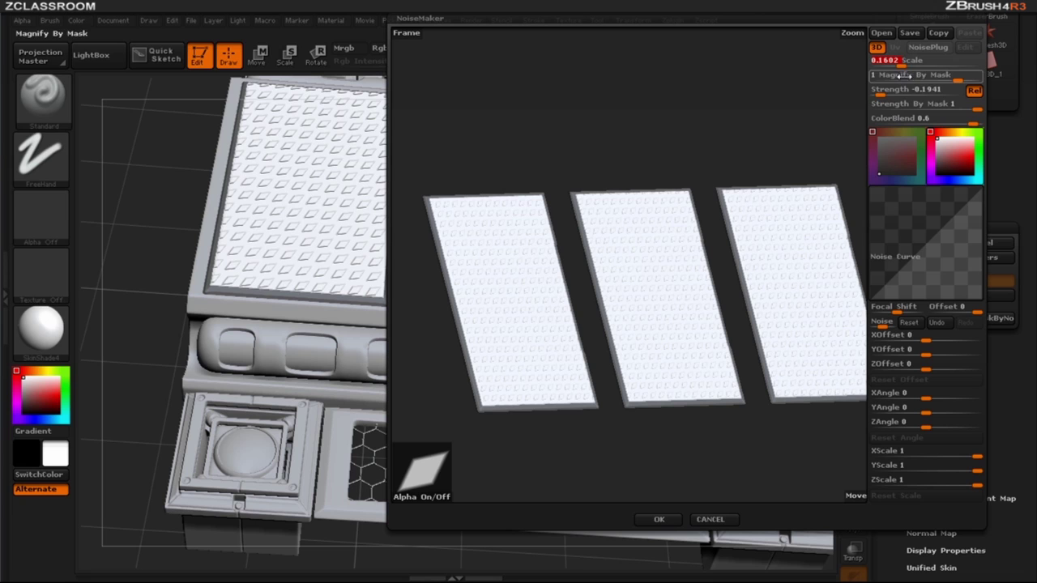
click(663, 521)
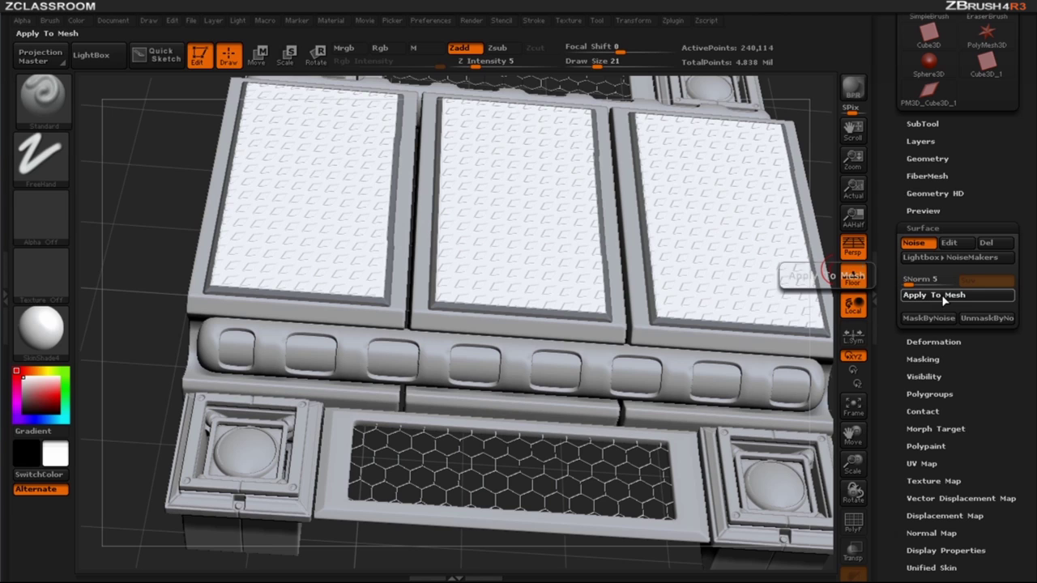
Apply the diamond noise to the plates' mesh as real geometry and clear the border mask
click(925, 297)
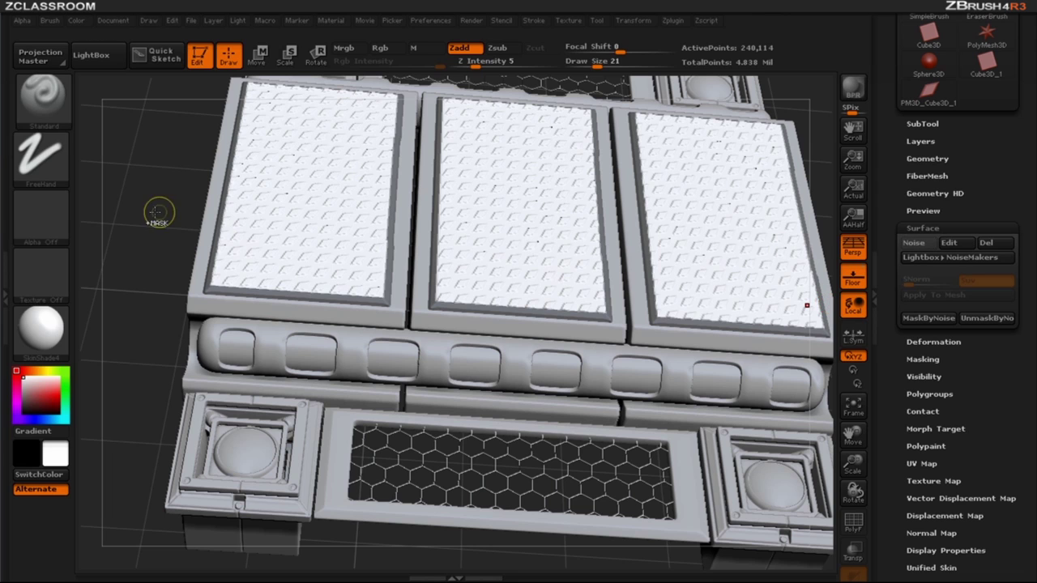
ctrl+drag(152, 215, 166, 269)
right_drag(612, 287, 617, 315)
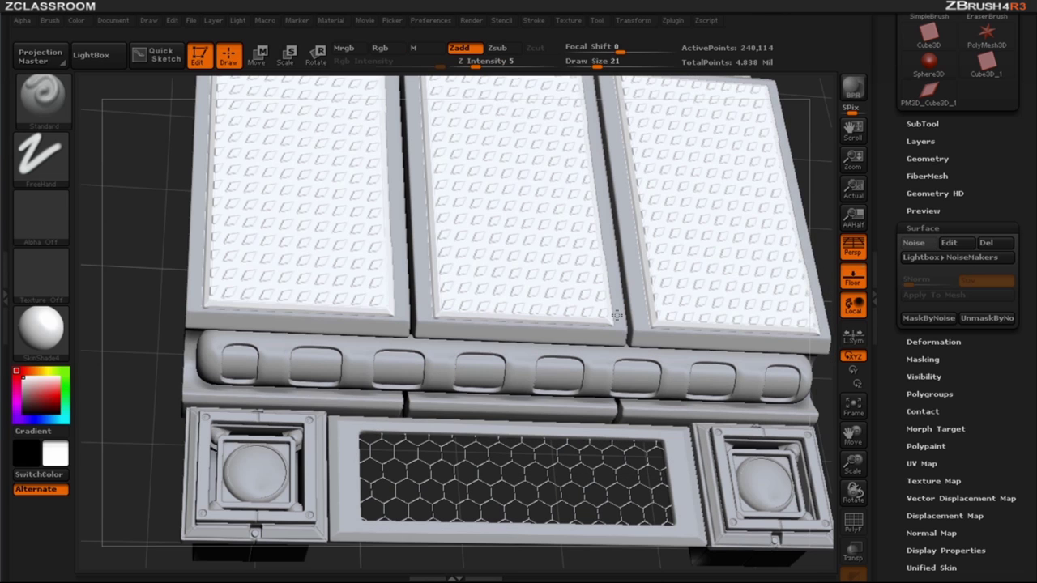
drag(606, 302, 597, 313)
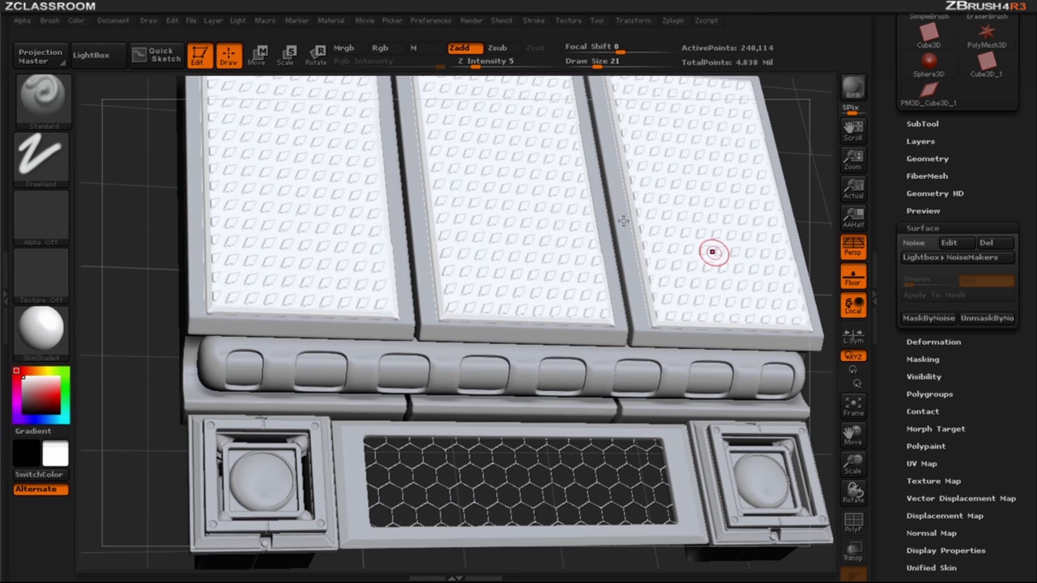
ctrl+right_drag(645, 267, 635, 243)
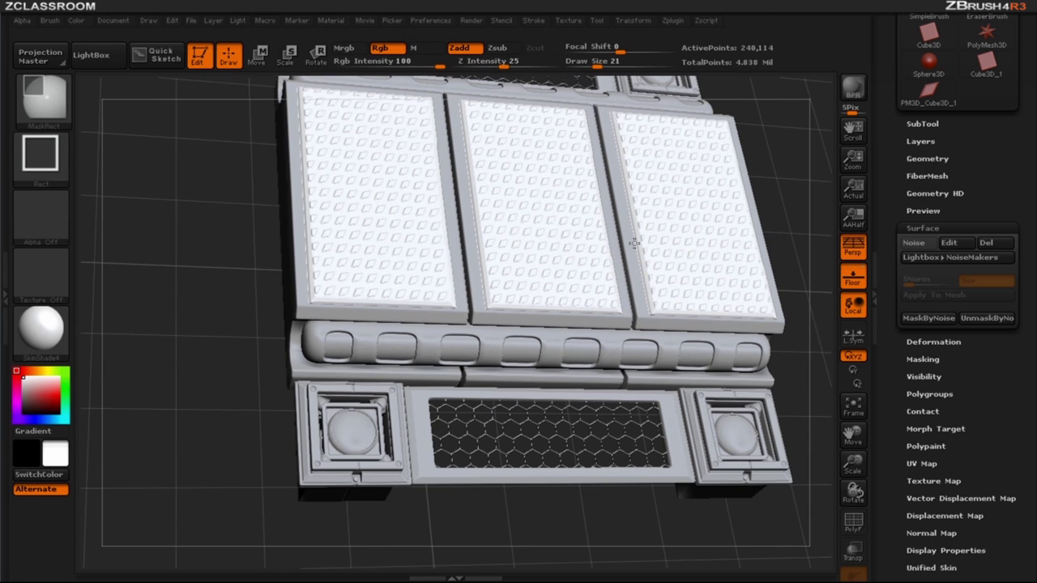